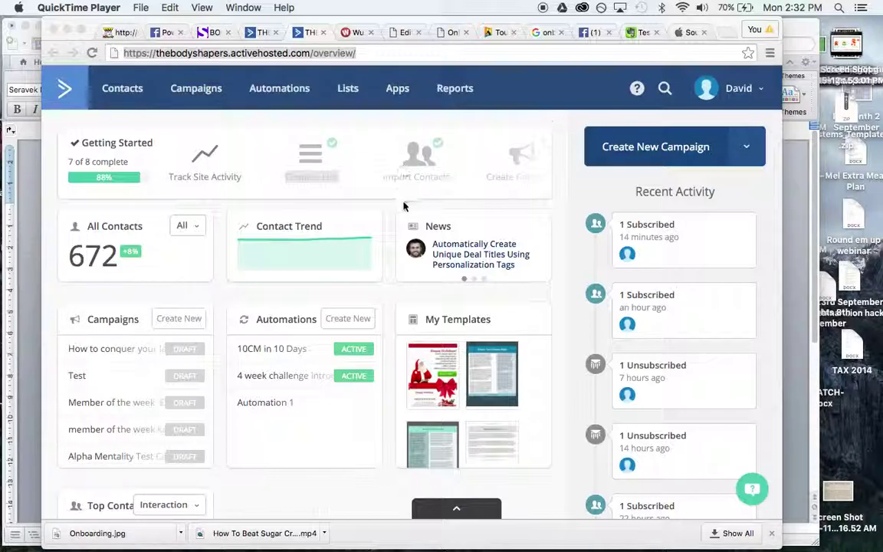
Preview the newest subscriber's contact details from the dashboard's recent activity feed
click(213, 61)
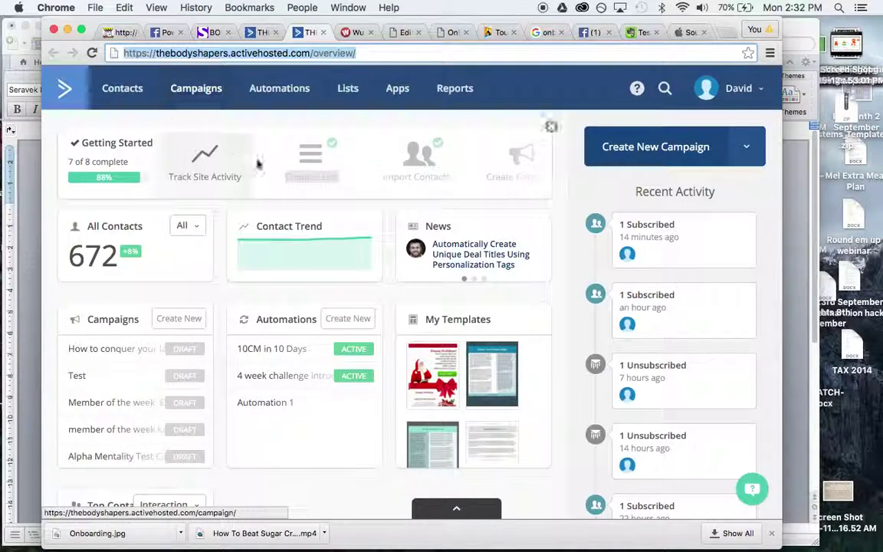
scroll(268, 166, down, 2)
scroll(279, 166, up, 2)
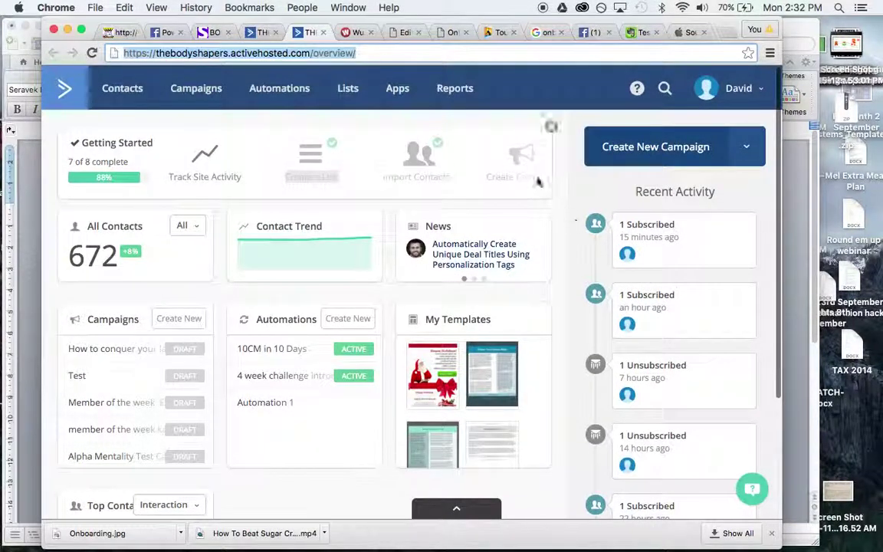
mouse_move(633, 263)
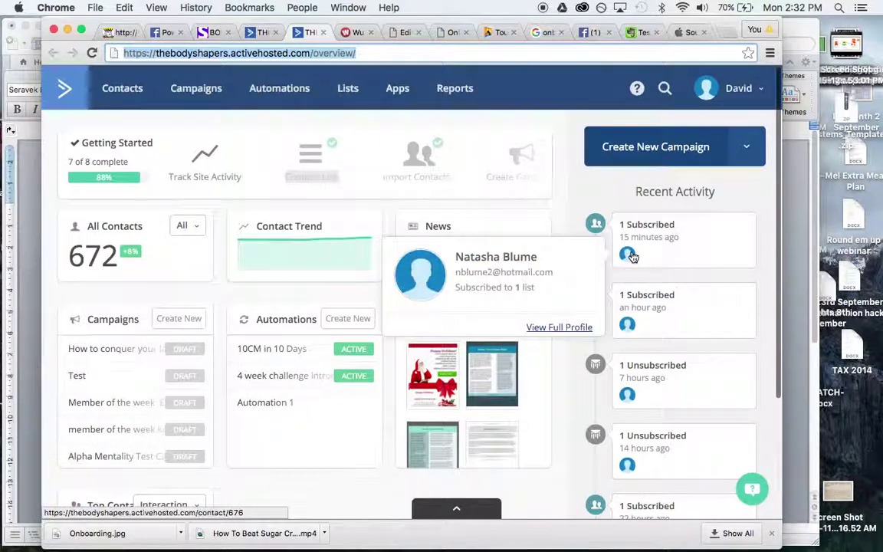
Review the contact profile open in the other browser tab, including its activities and lists, and return to the dashboard
click(265, 33)
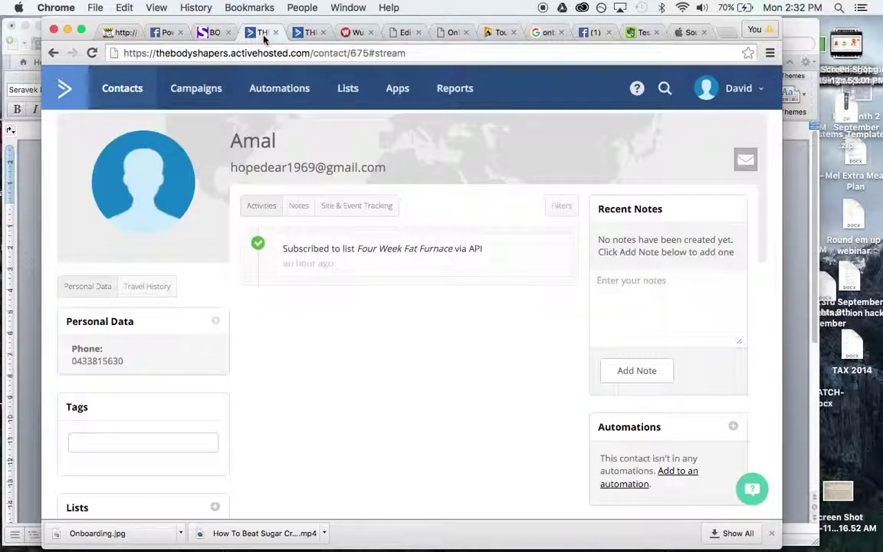
scroll(345, 311, down, 1)
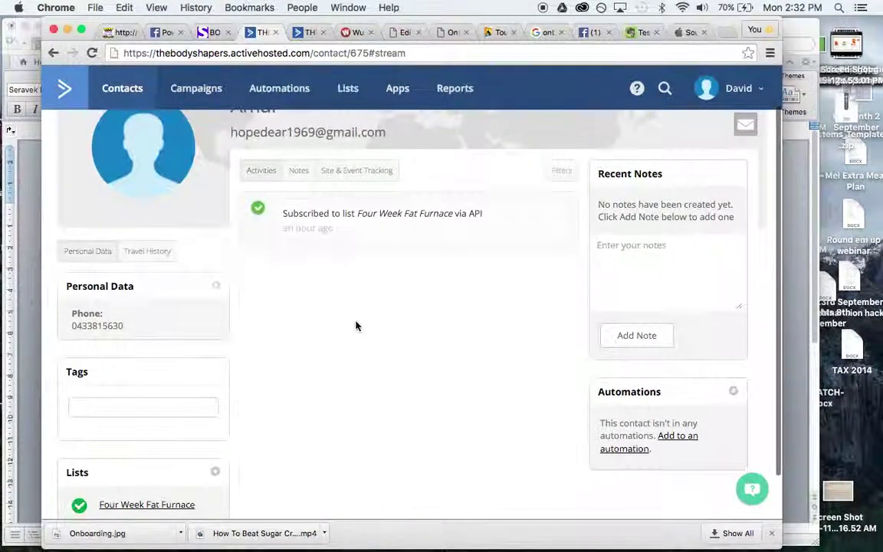
scroll(357, 325, up, 1)
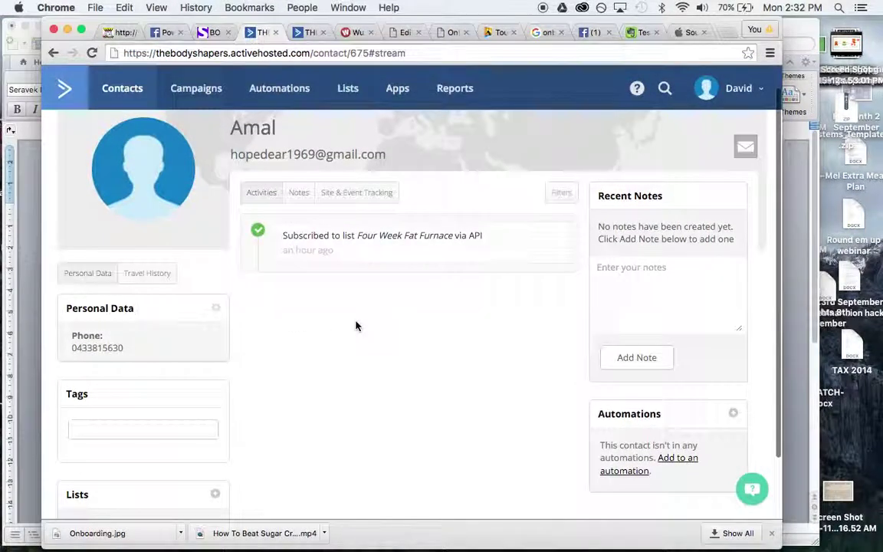
click(308, 34)
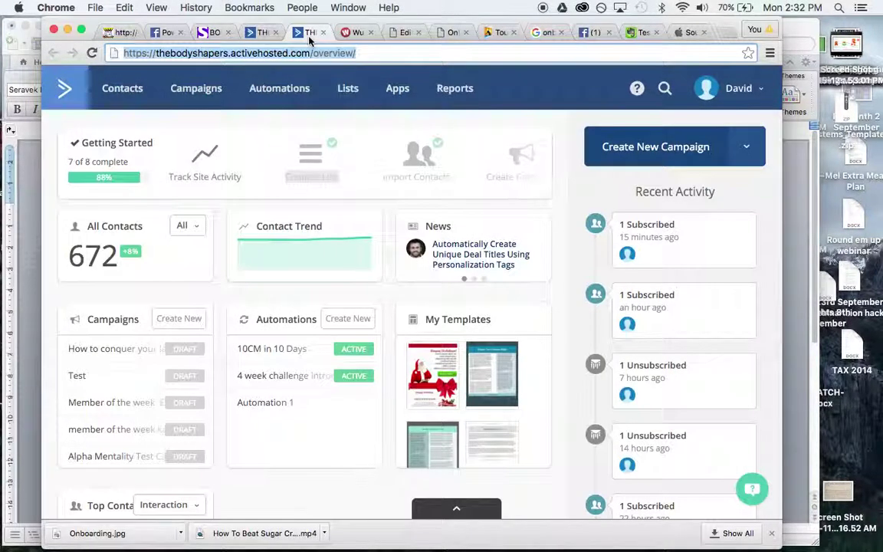
Go from the account overview to the lists page and open the contacts of the Four Week Fat Furnace list
click(259, 32)
click(73, 89)
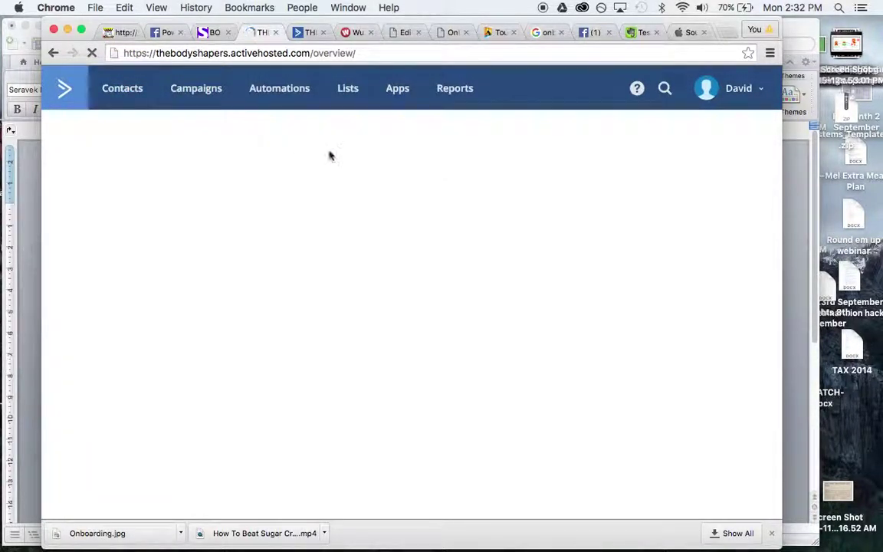
click(345, 97)
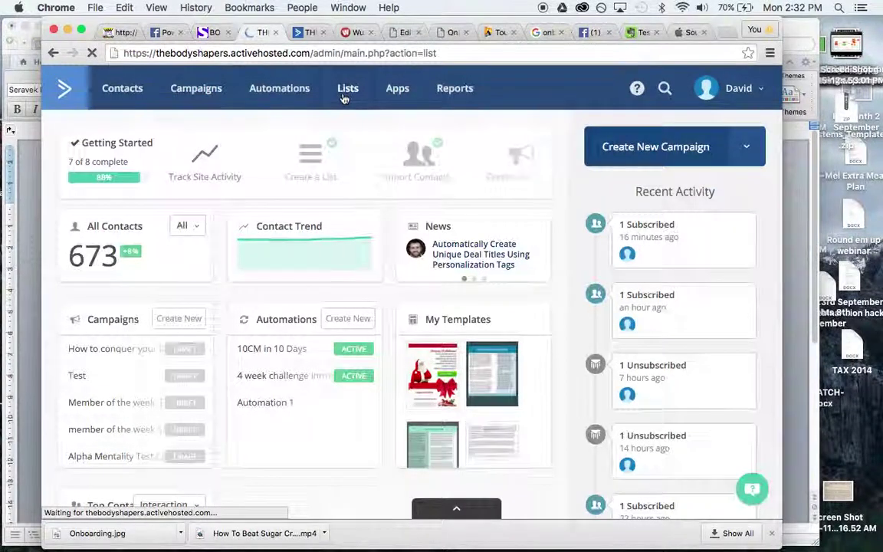
scroll(318, 197, down, 10)
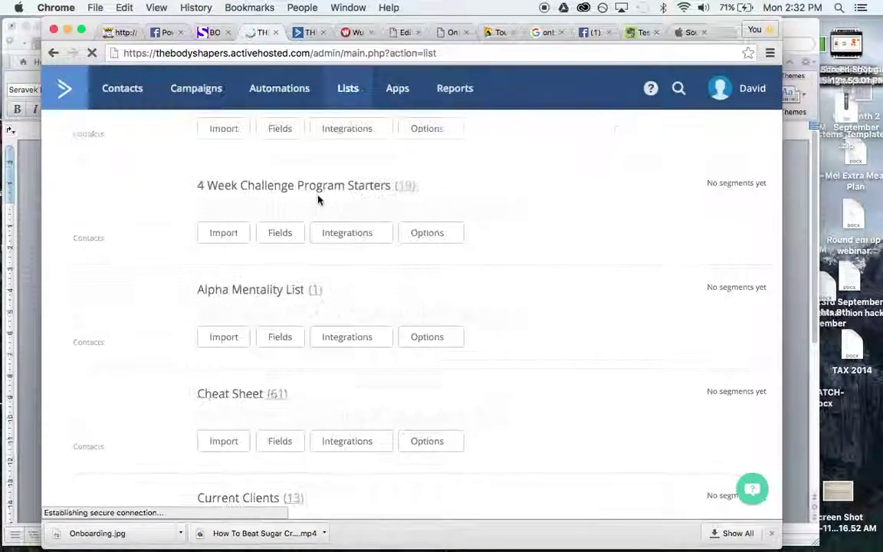
scroll(320, 201, down, 1)
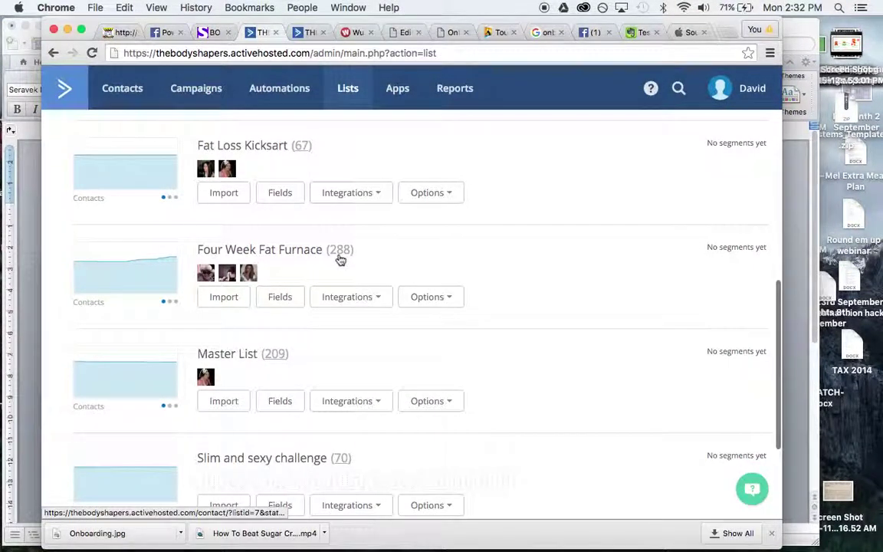
click(341, 260)
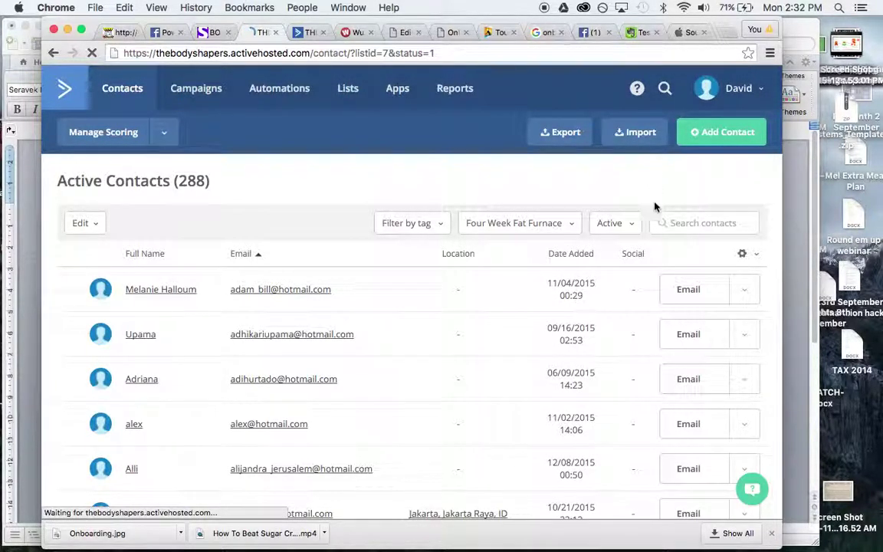
Search the Four Week Fat Furnace contacts by a shortened first name and check the matching contacts' date added
click(678, 224)
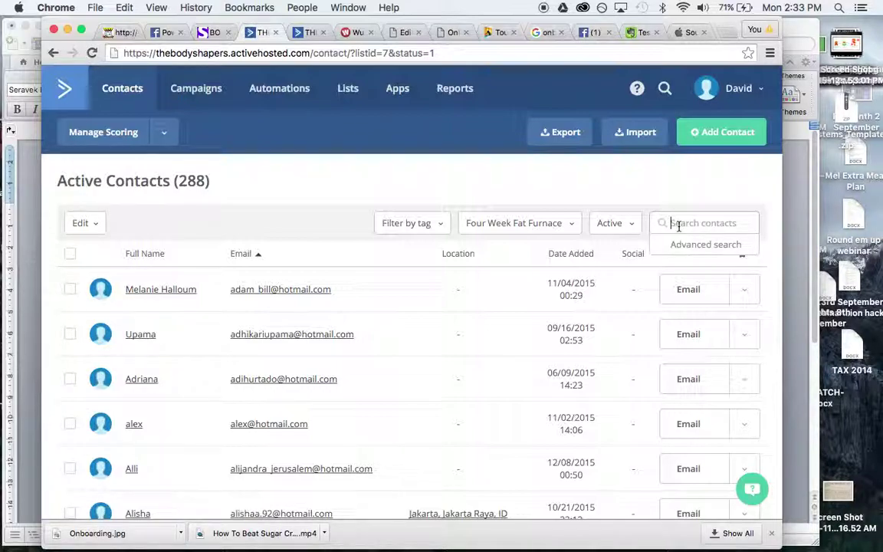
text(sam)
key(Return)
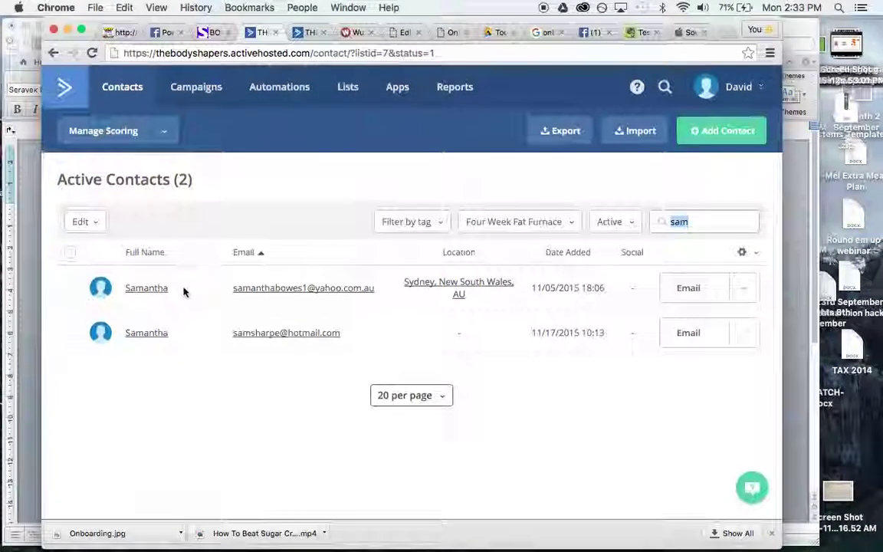
click(550, 289)
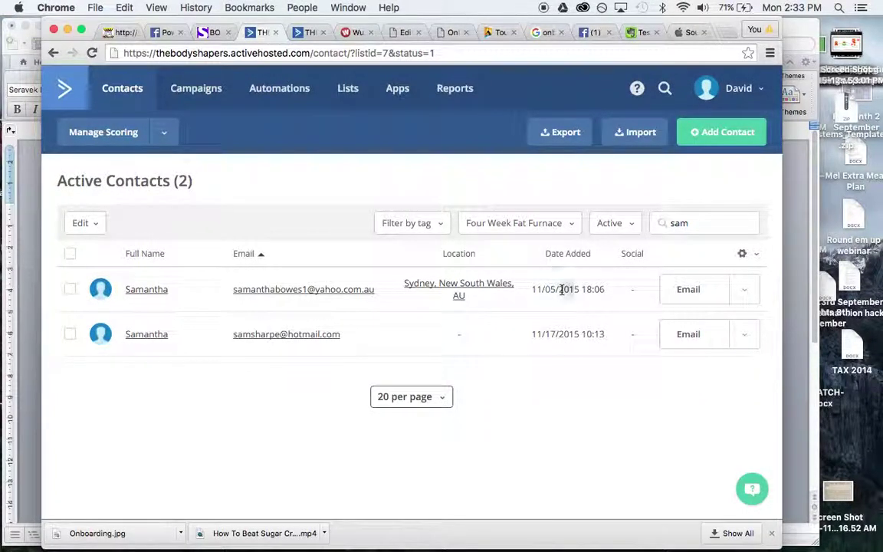
triple_click(562, 289)
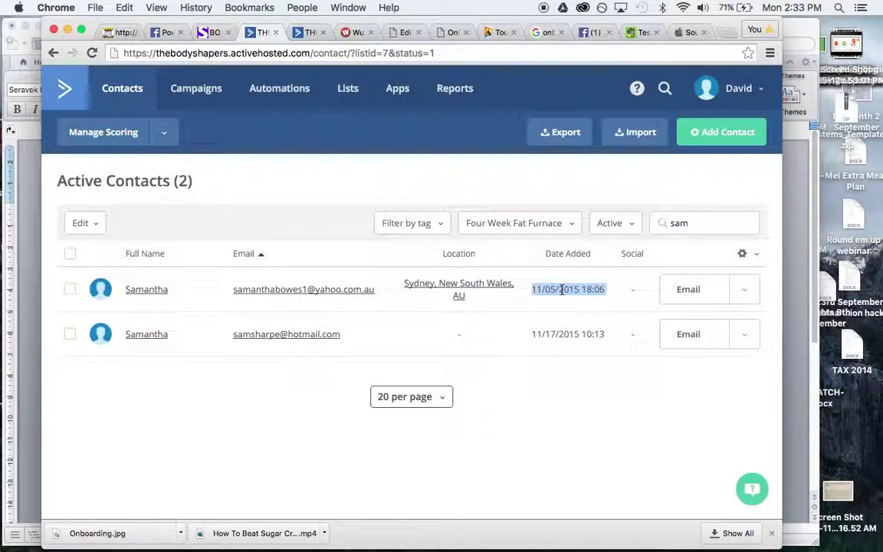
click(547, 329)
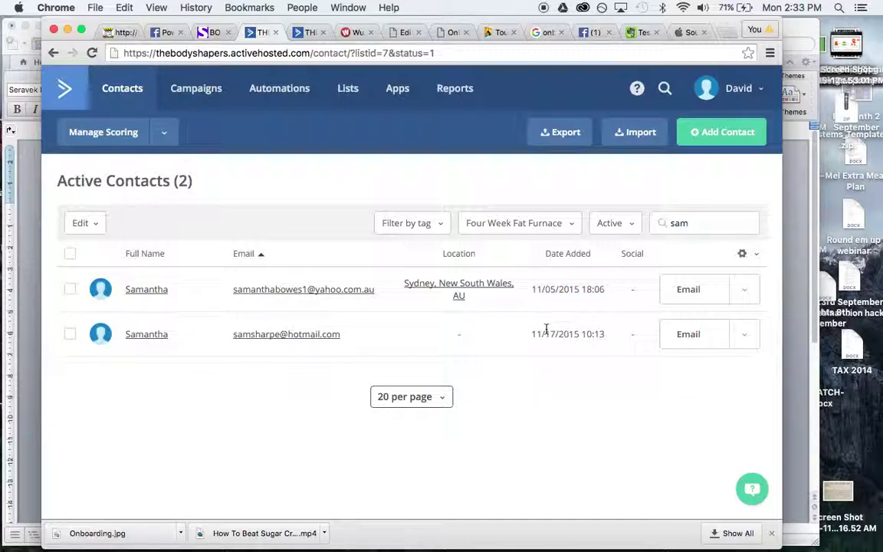
click(710, 225)
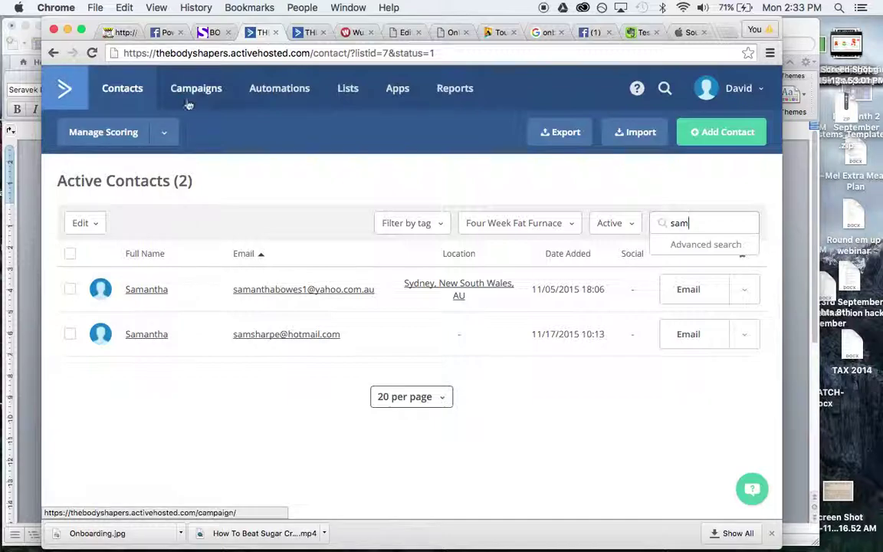
Return to the lists page, look through the available lists, and reopen the Four Week Fat Furnace contacts
click(51, 52)
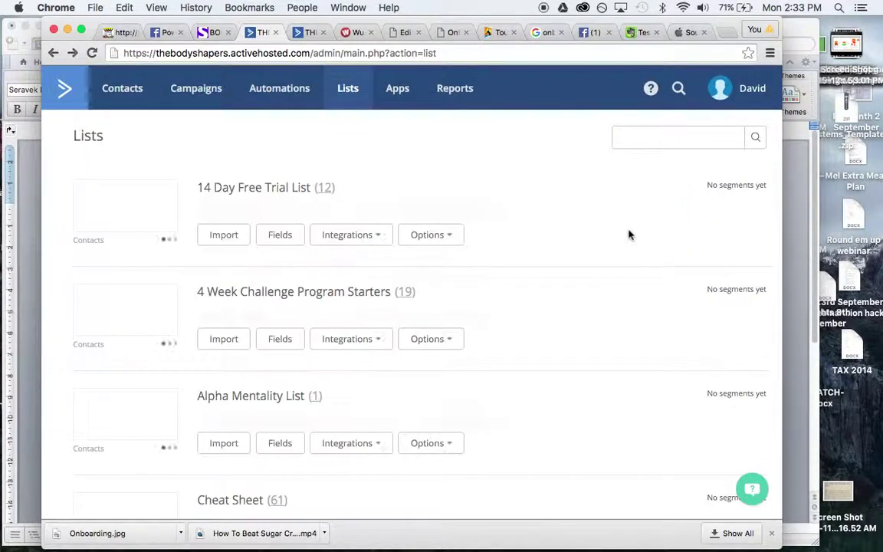
scroll(328, 284, down, 4)
scroll(328, 282, up, 2)
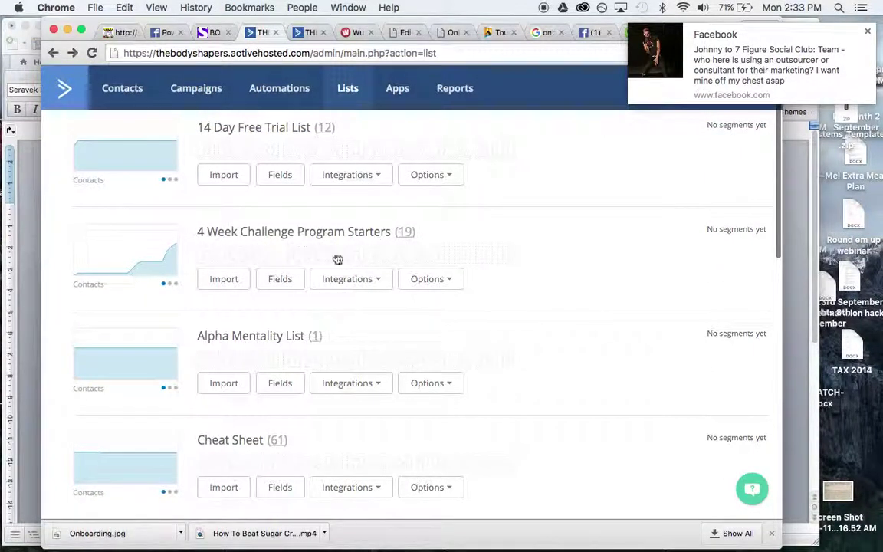
scroll(422, 295, down, 5)
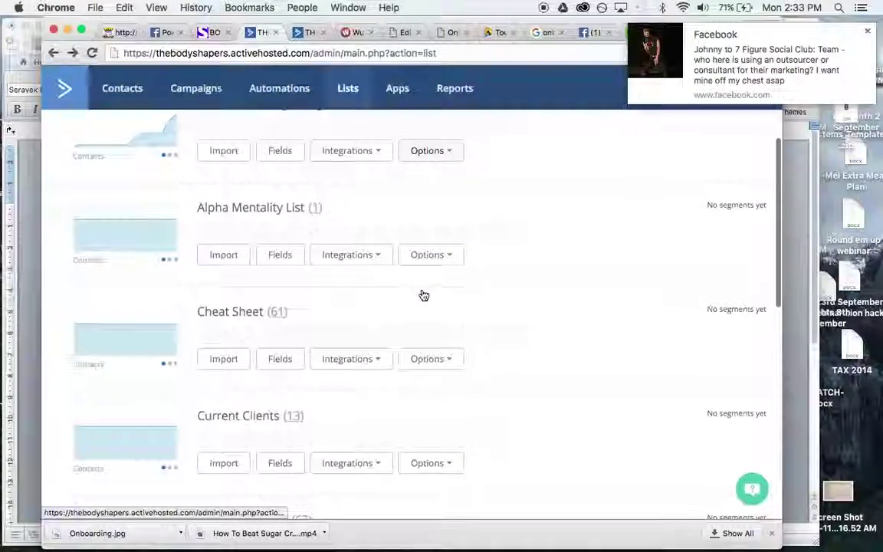
scroll(340, 276, down, 2)
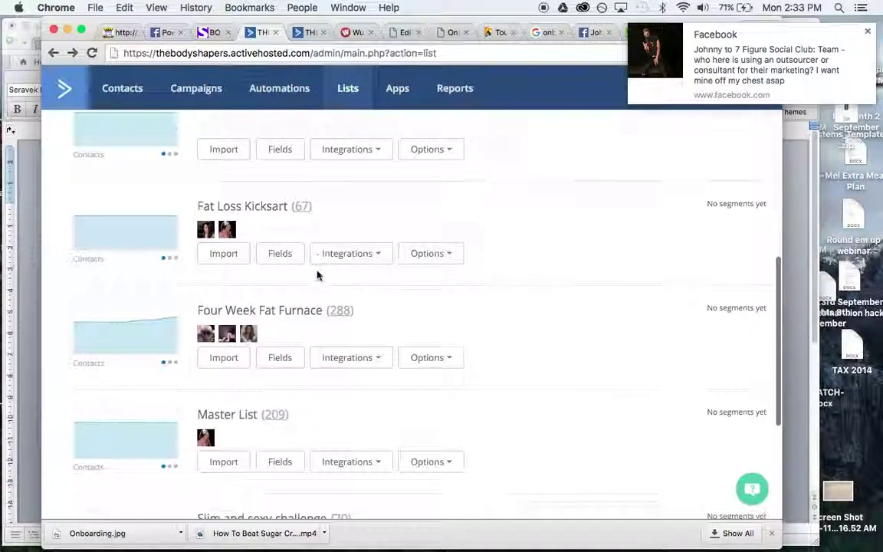
click(339, 314)
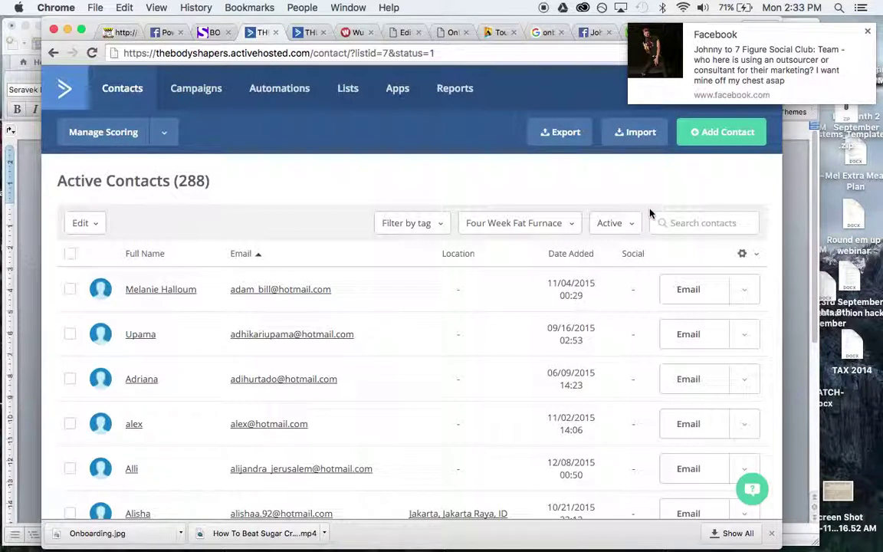
Search the Four Week Fat Furnace contacts by the first name of the contact who is starting the program
click(679, 224)
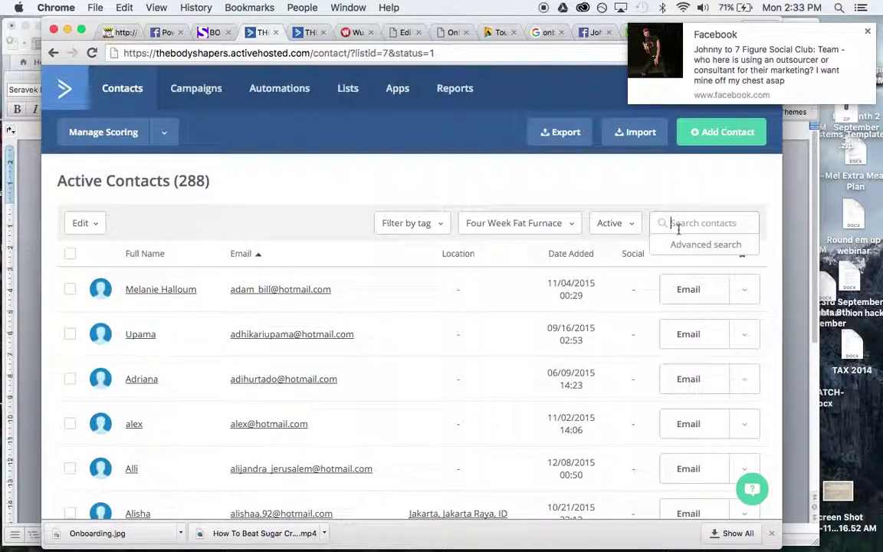
text(john)
key(Return)
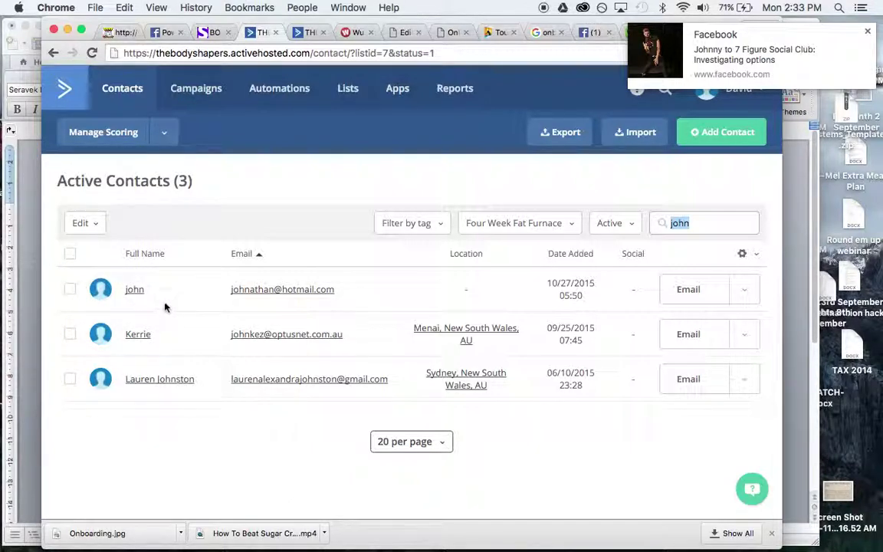
Bulk-edit the first matching contact, adding it to the 4 Week Challenge Program Starters list, and apply the changes
click(71, 289)
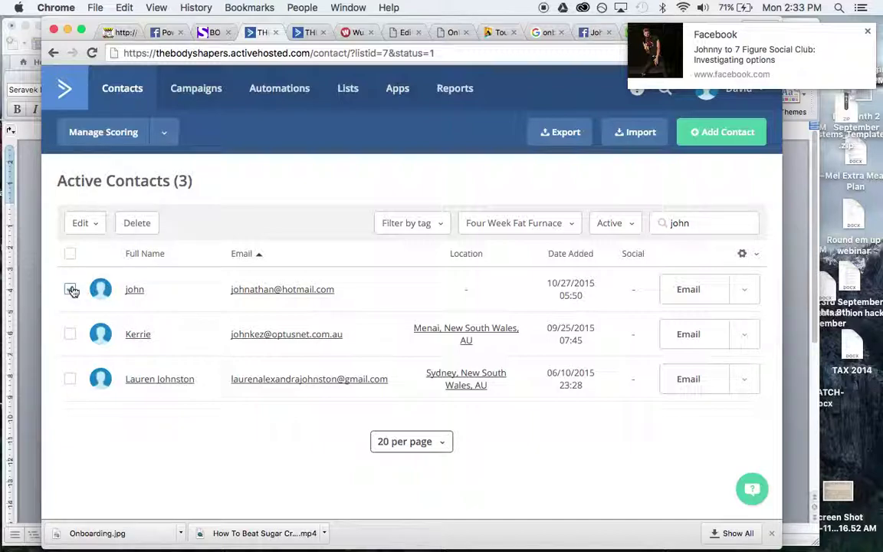
click(89, 224)
click(92, 254)
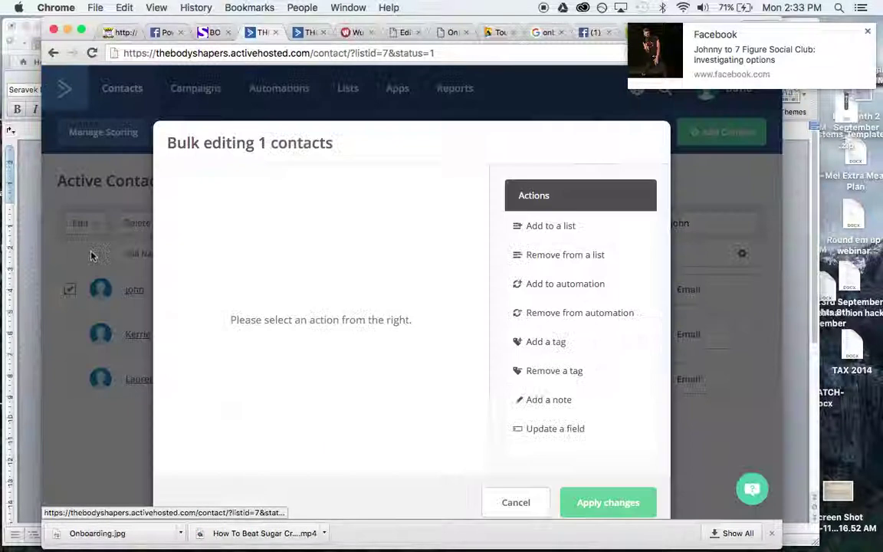
click(549, 226)
click(536, 269)
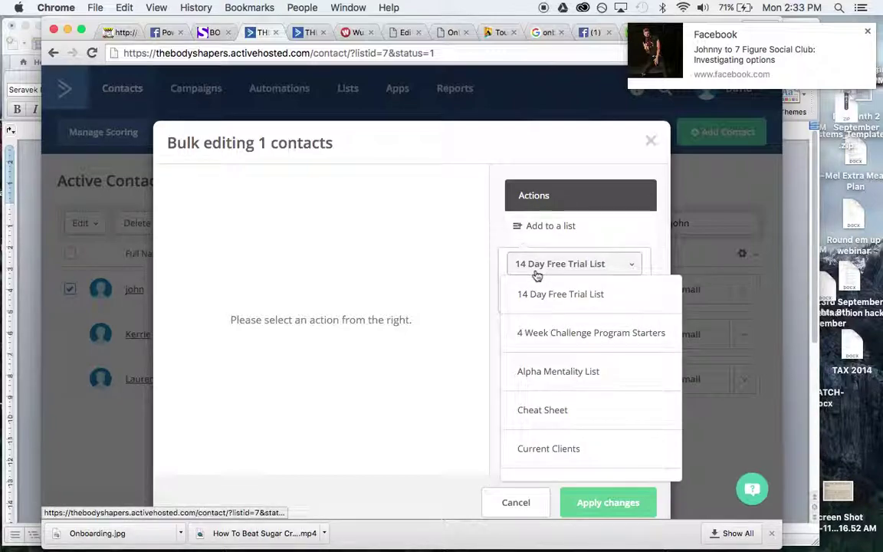
click(528, 331)
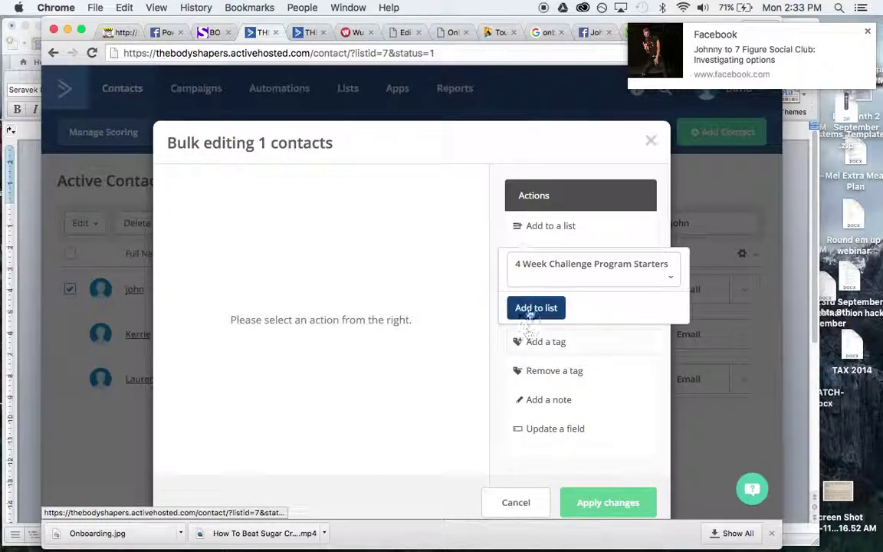
click(528, 310)
click(606, 468)
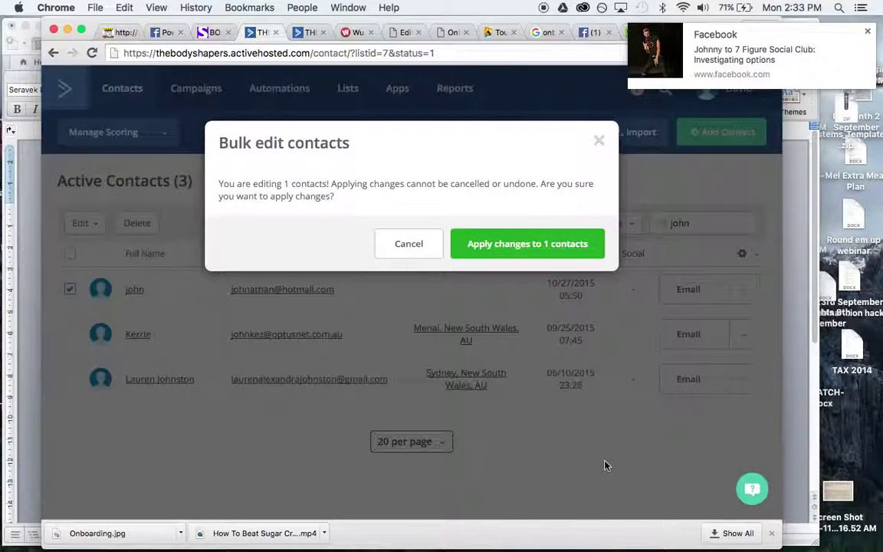
click(538, 252)
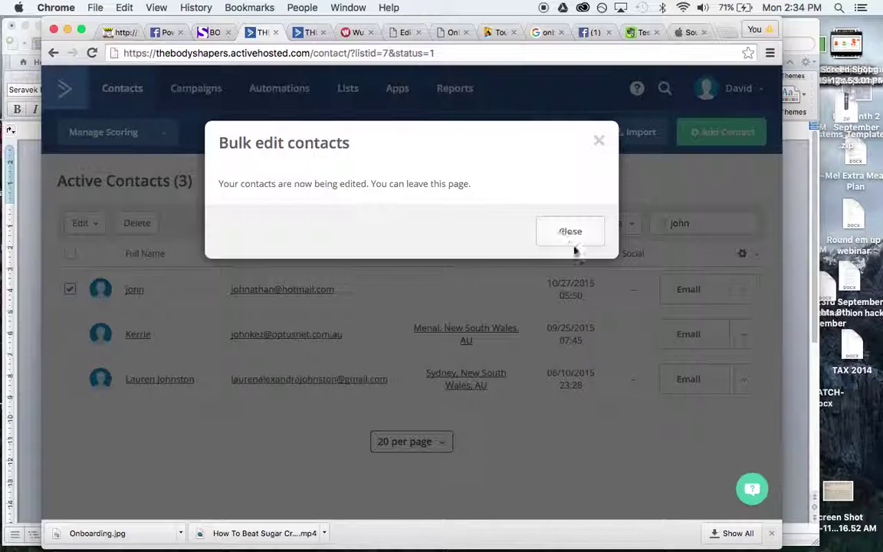
click(571, 238)
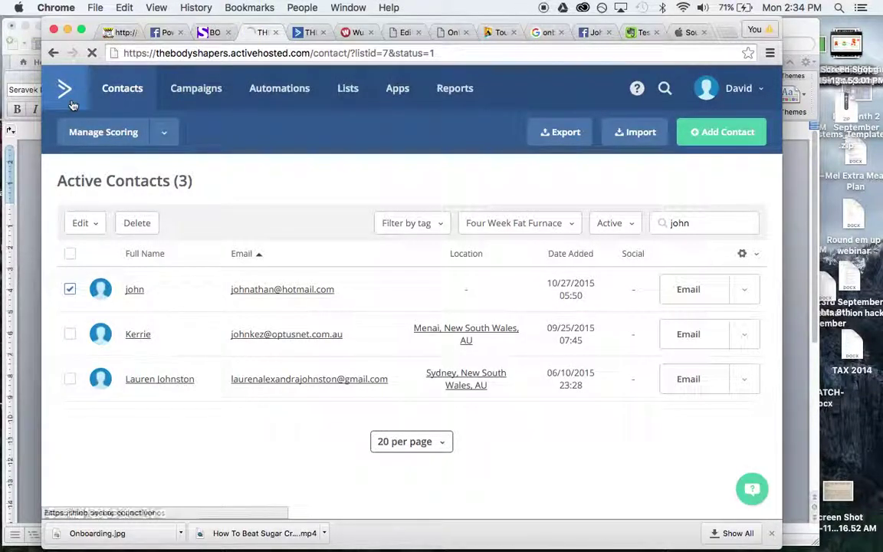
Check the lists page and the dashboard's recent activity for the contact's new subscription
click(347, 88)
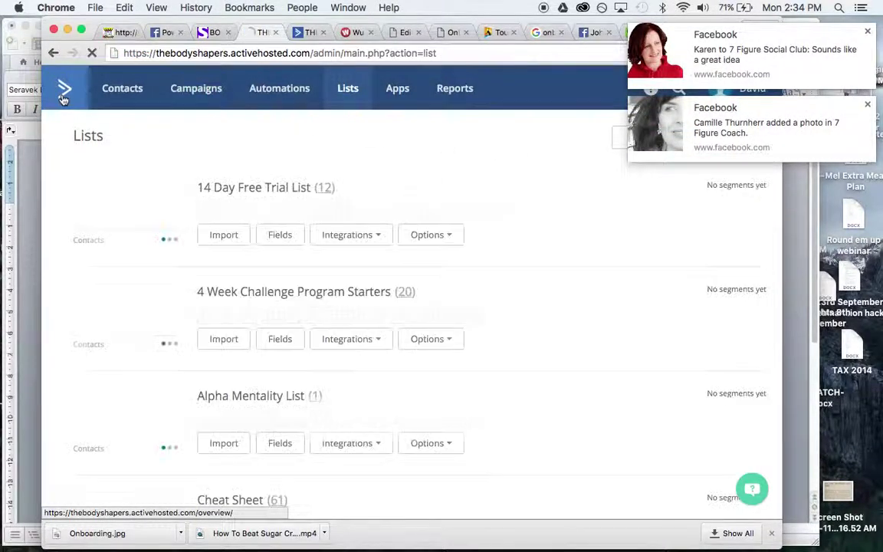
click(71, 93)
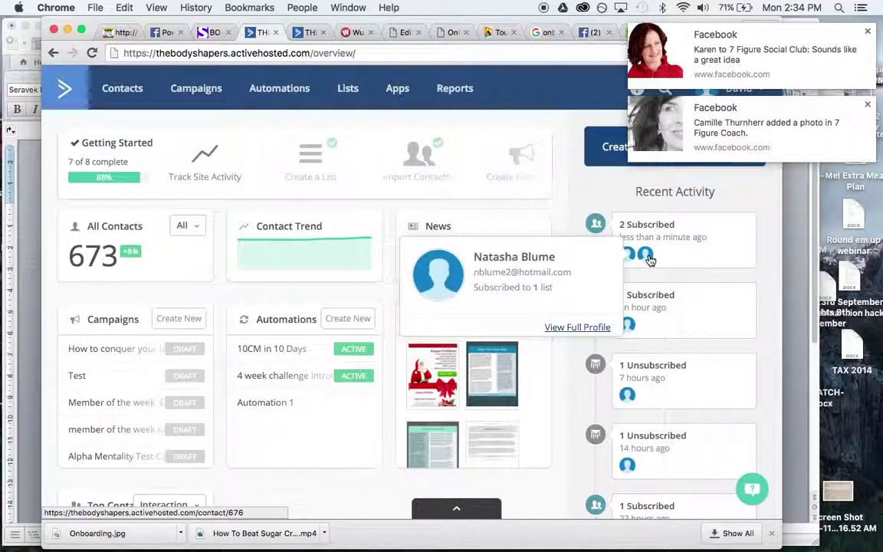
mouse_move(626, 254)
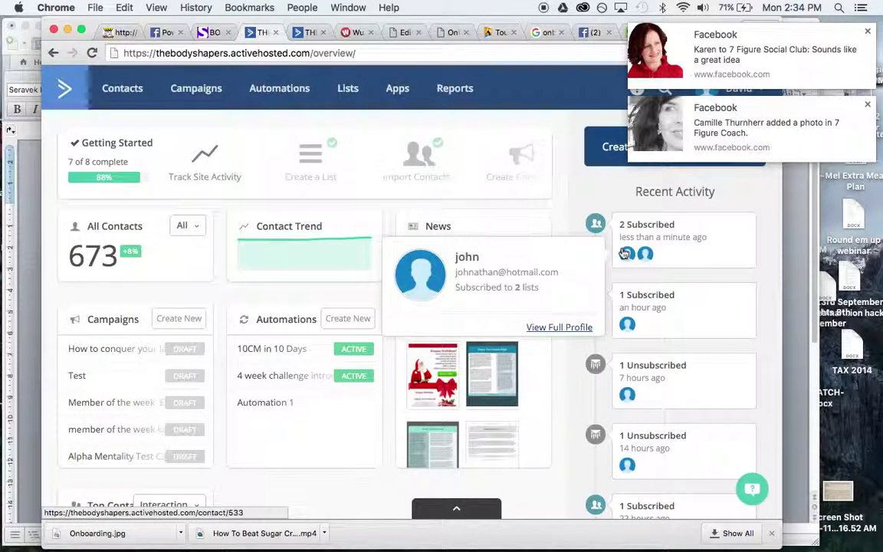
Open the newly subscribed contact's profile from the recent activity and review its list subscription, automation and campaign history
click(627, 253)
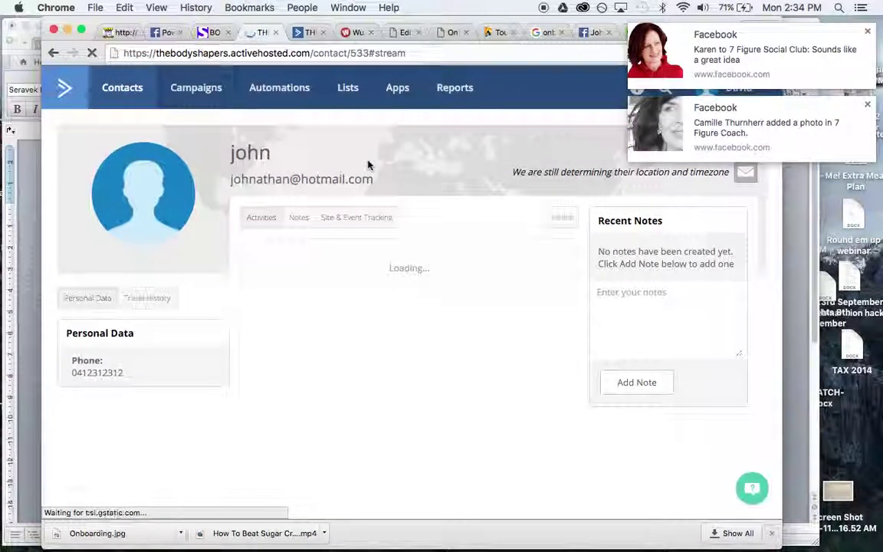
scroll(391, 301, down, 2)
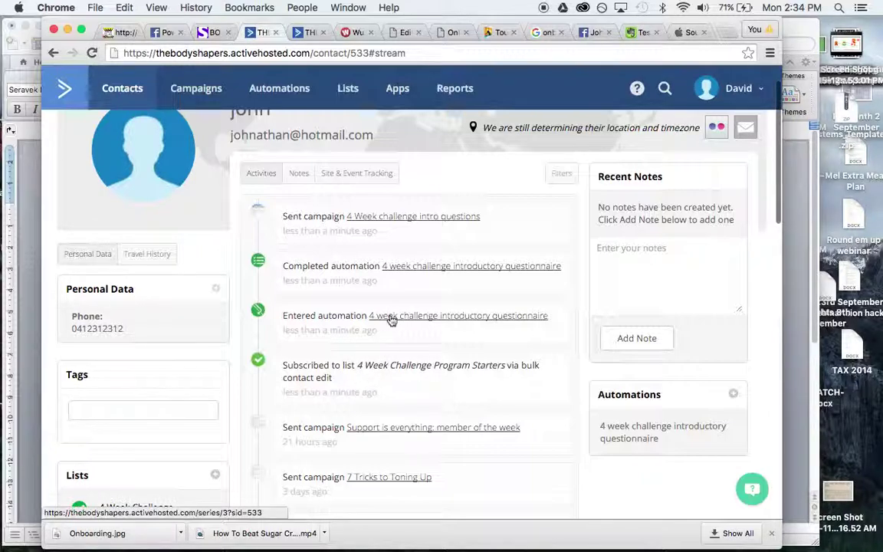
scroll(428, 210, up, 2)
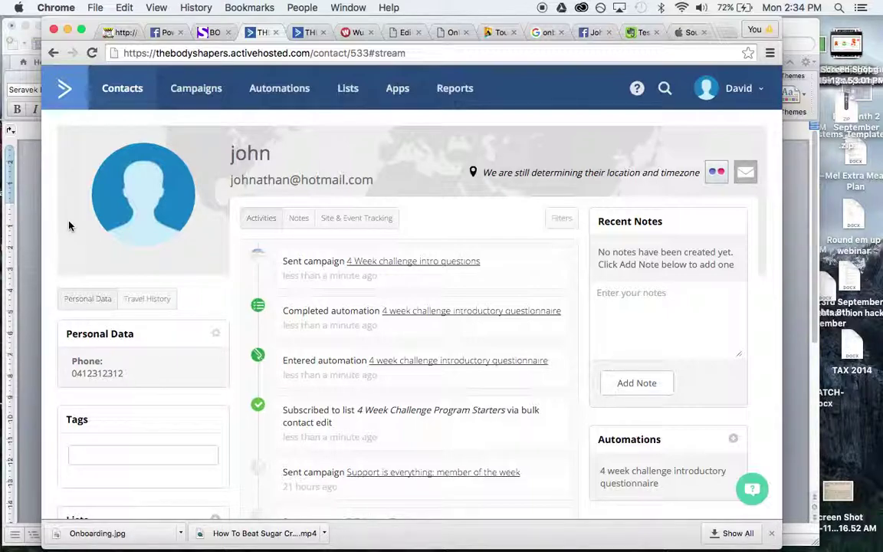
Switch to the onboarding process document in Word and read through the four numbered steps and the message for step 2
click(25, 223)
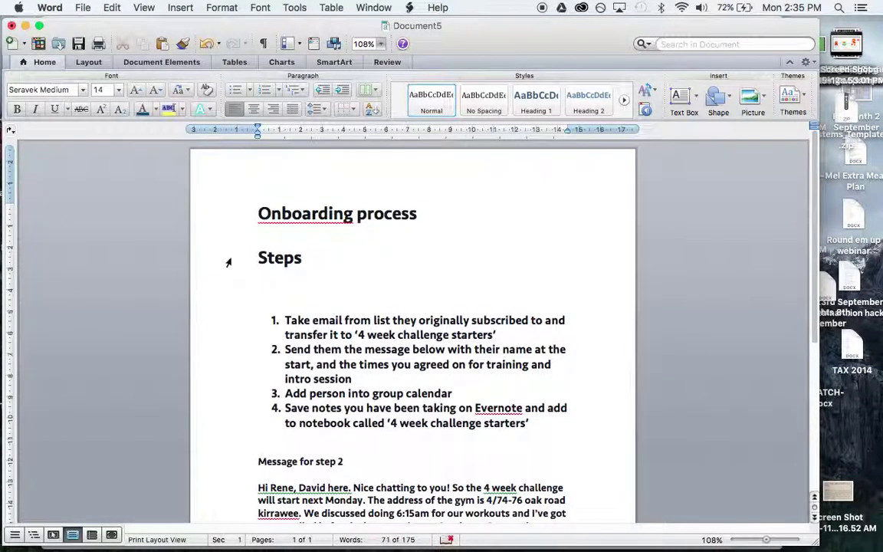
scroll(228, 263, down, 1)
scroll(228, 263, down, 3)
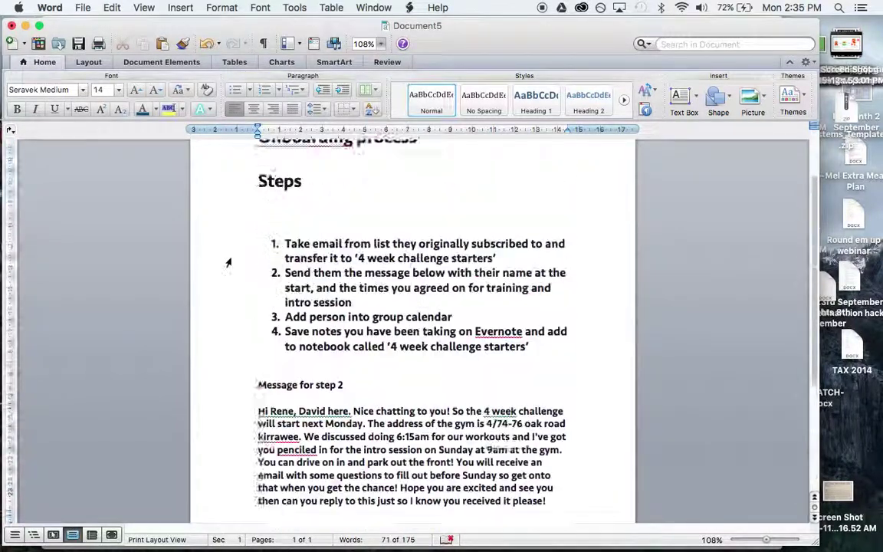
scroll(298, 226, up, 5)
scroll(334, 230, down, 3)
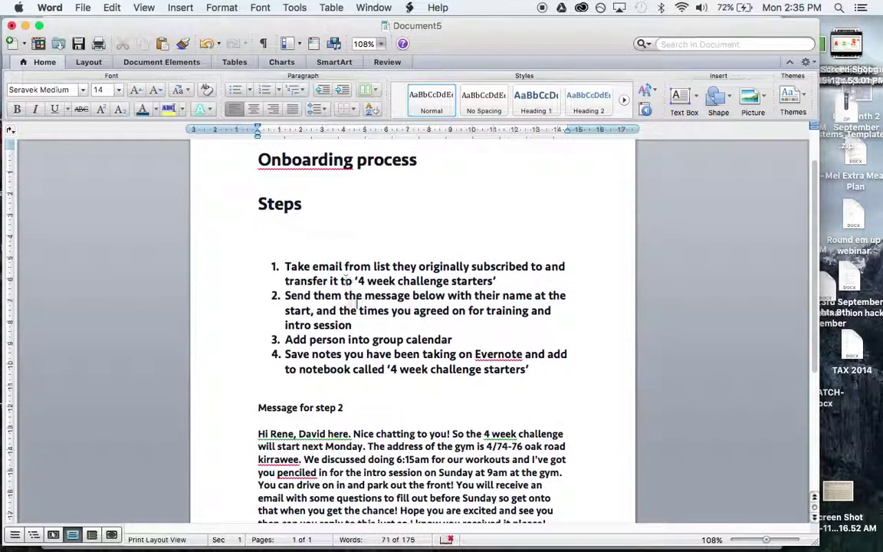
scroll(429, 237, down, 10)
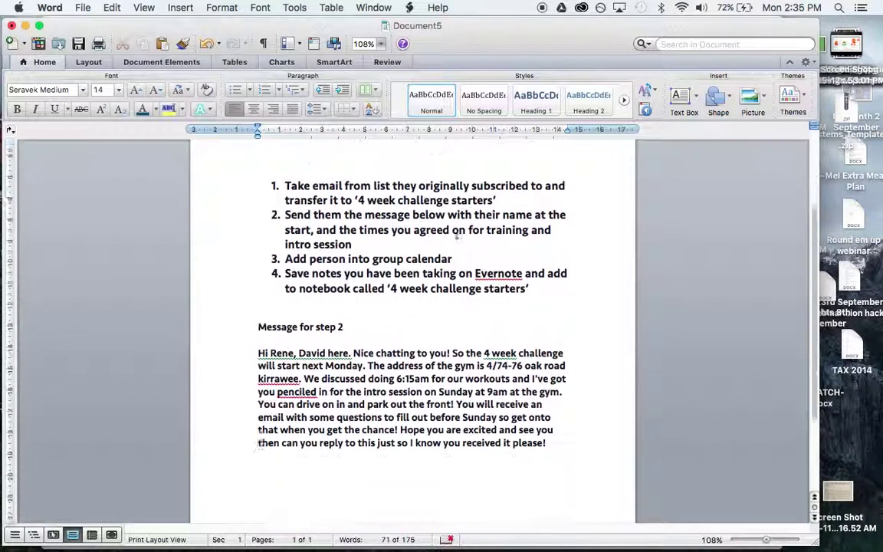
scroll(460, 338, up, 3)
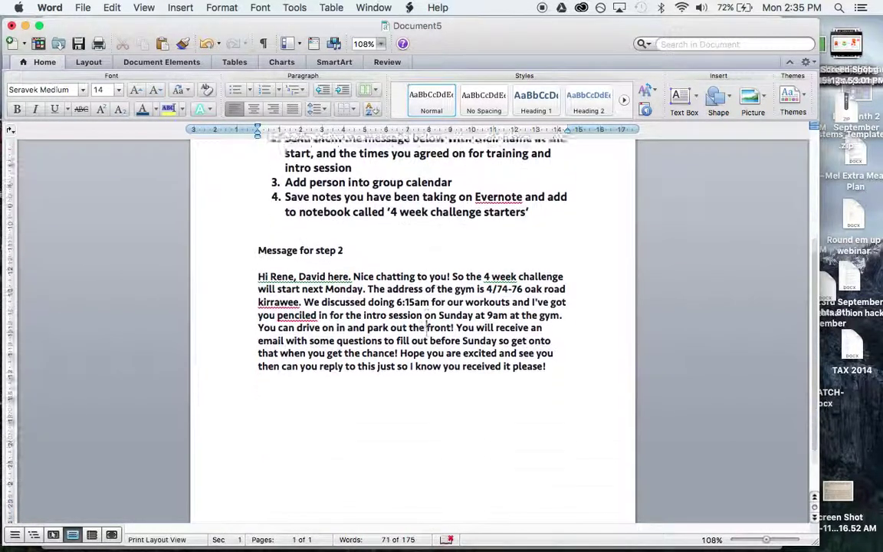
scroll(537, 353, down, 1)
Examine the step 2 message's wording in detail, including the sender's name, workout time, parking instructions, questionnaire deadline and reply request
mouse_move(584, 364)
mouse_down()
mouse_move(261, 321)
mouse_move(266, 254)
mouse_move(289, 298)
mouse_up()
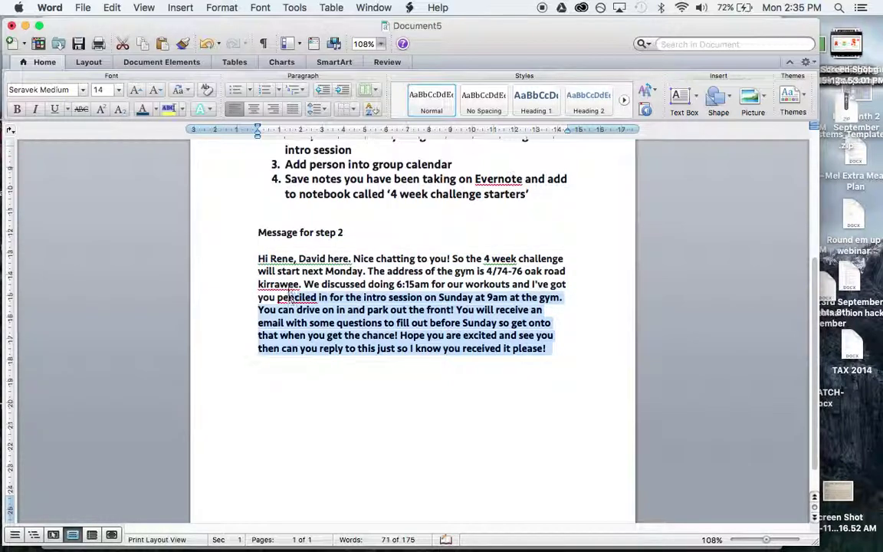
click(351, 232)
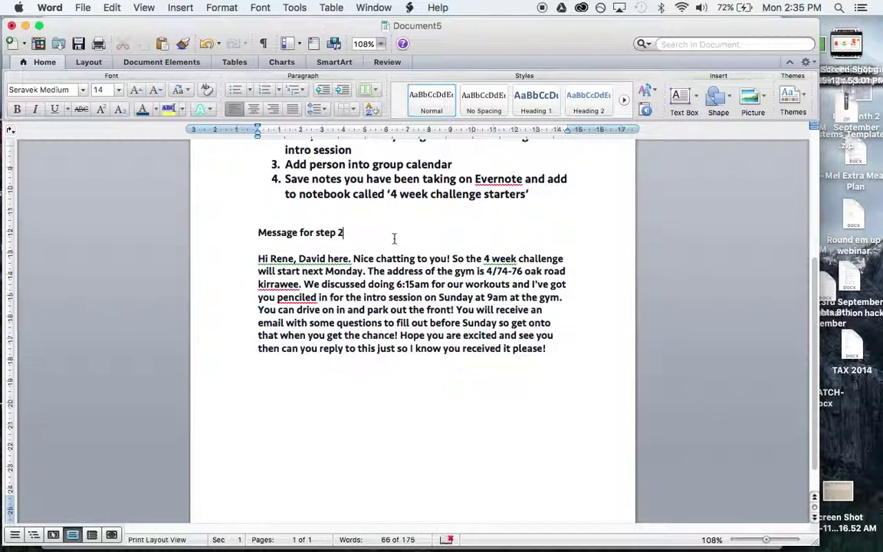
double_click(300, 258)
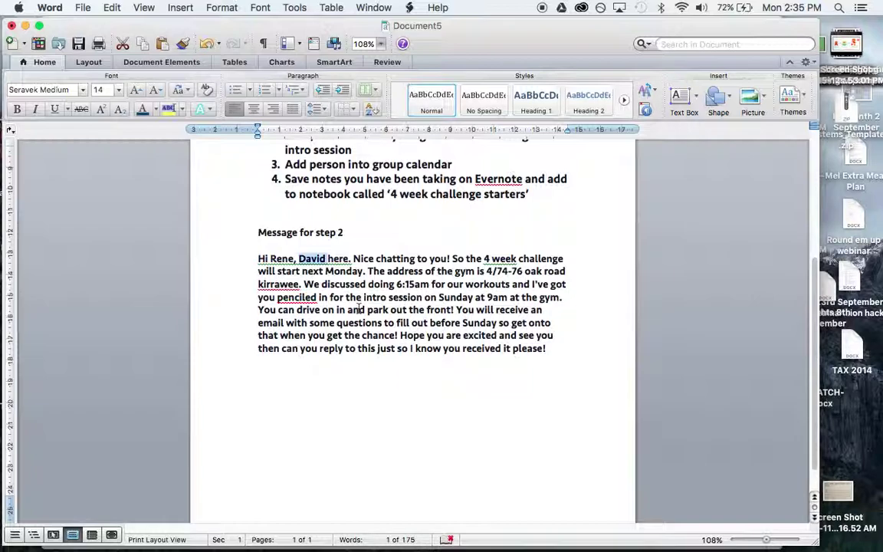
double_click(412, 286)
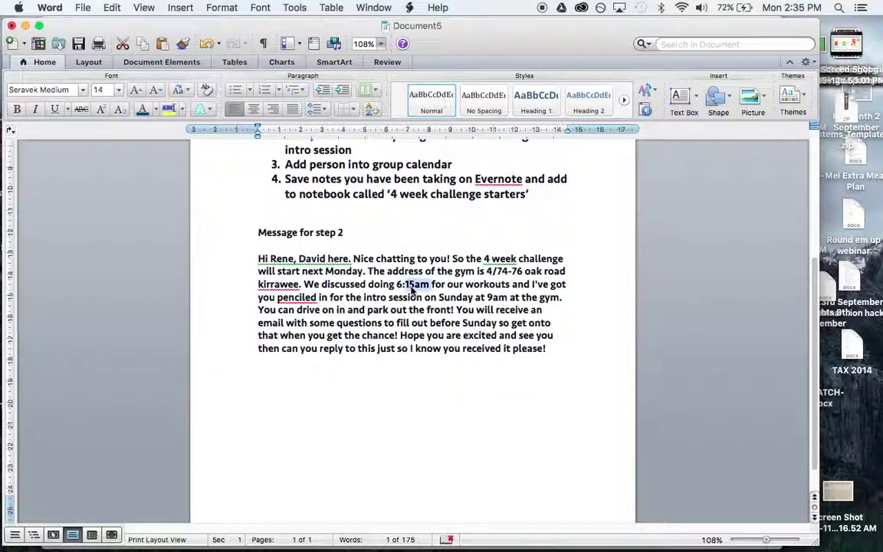
click(317, 298)
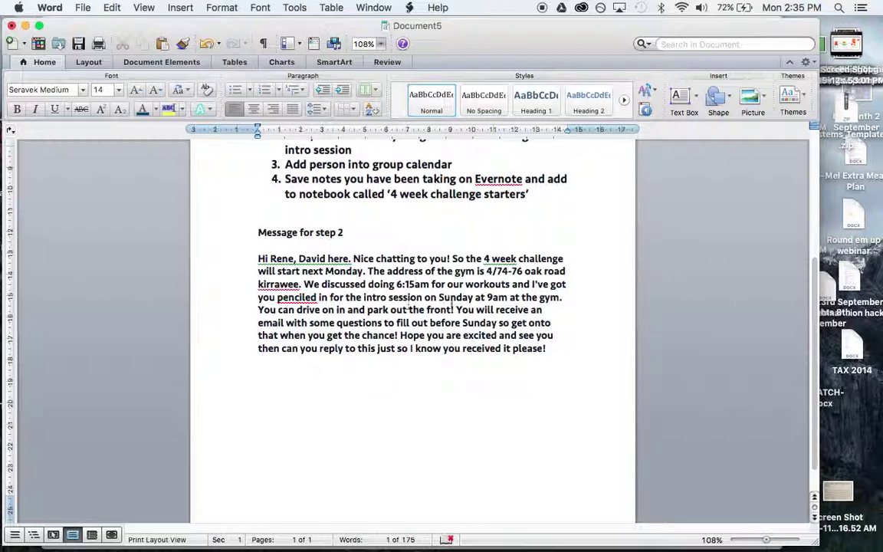
double_click(309, 309)
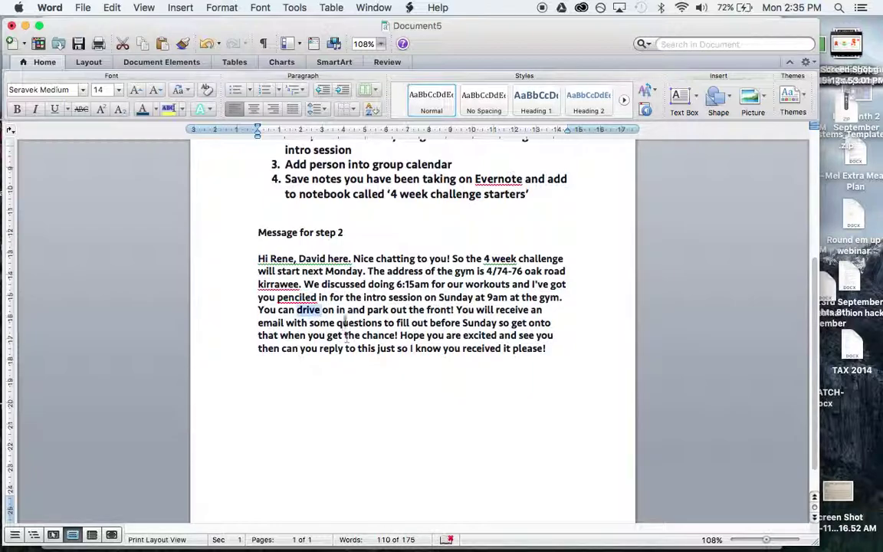
click(344, 322)
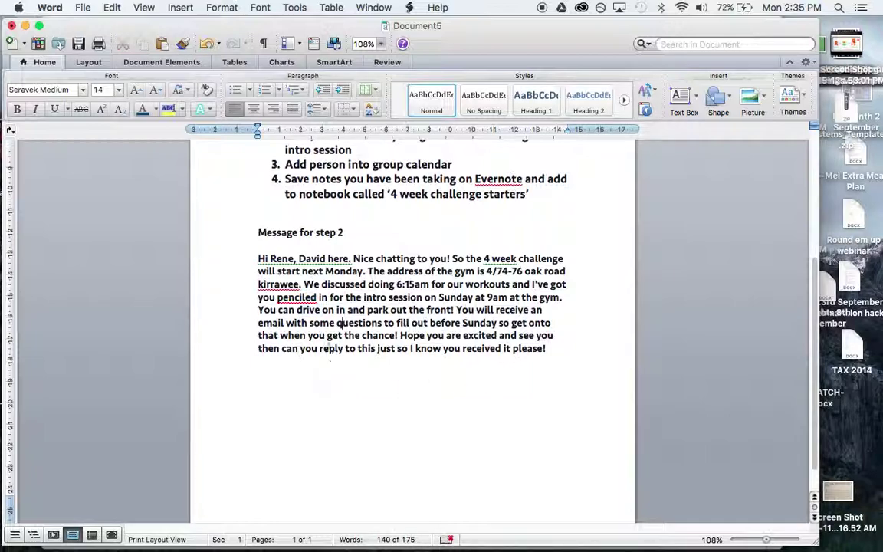
double_click(471, 323)
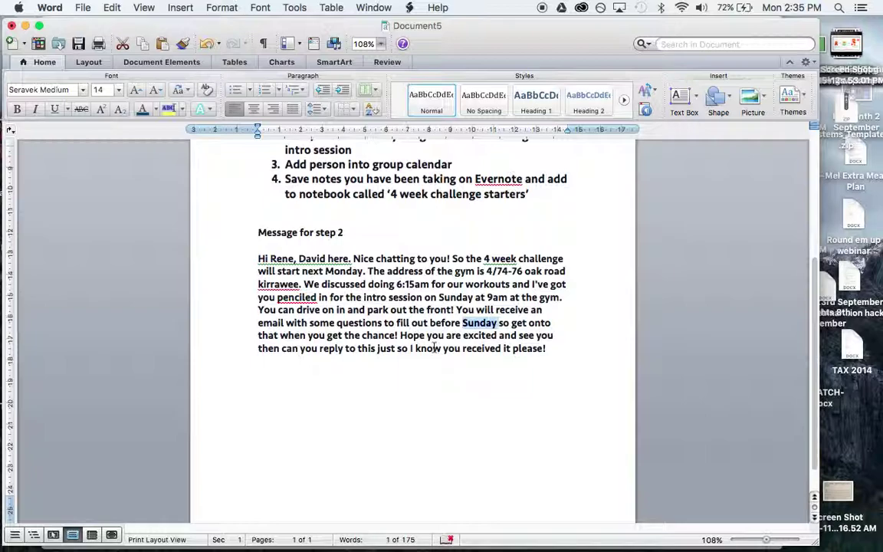
click(329, 348)
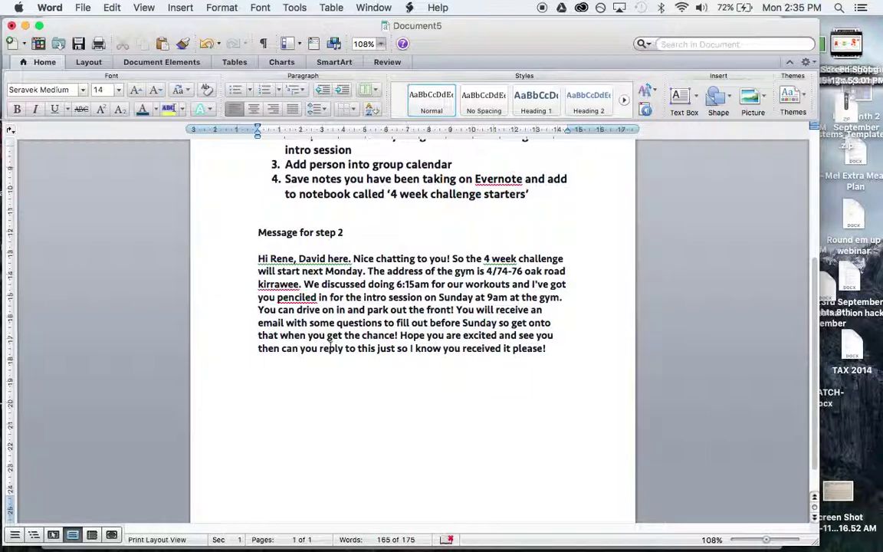
Highlight the entire message for step 2, from the greeting to the closing reply request, and clear the selection
scroll(329, 348, up, 4)
scroll(329, 349, down, 3)
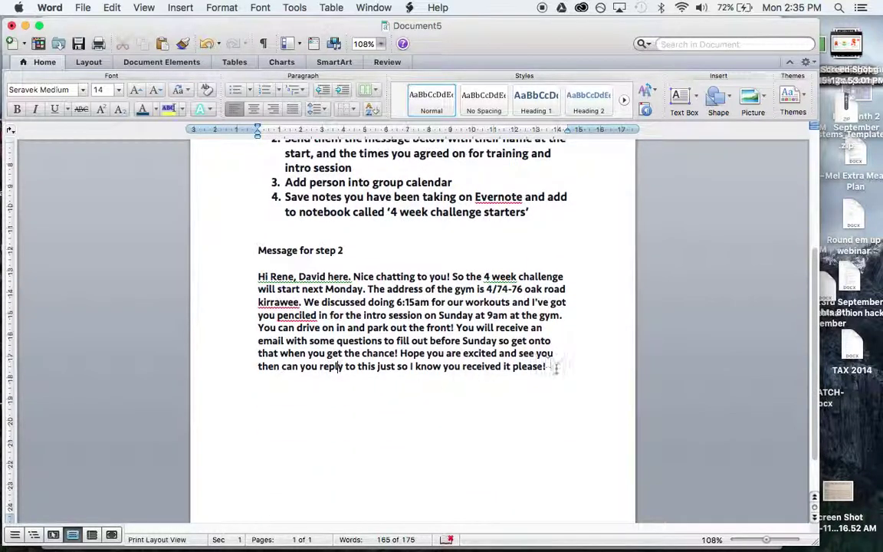
drag(545, 366, 259, 277)
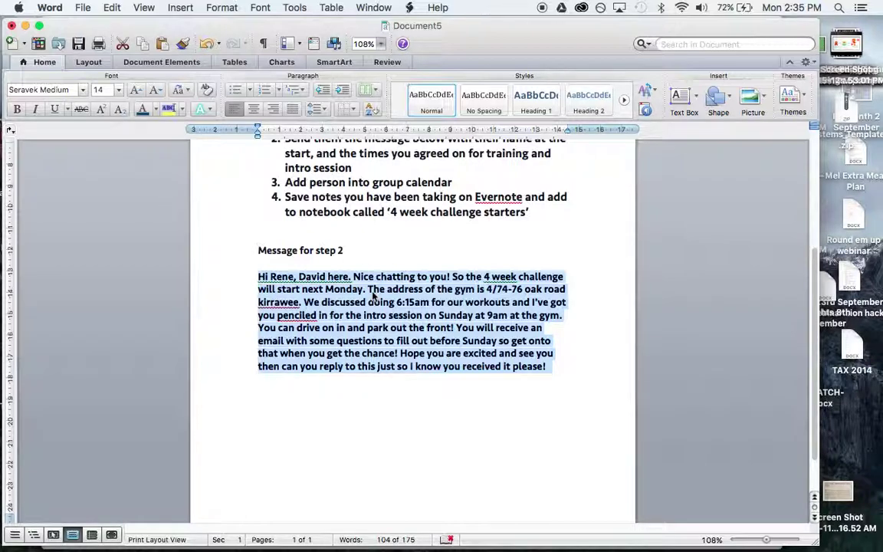
click(425, 385)
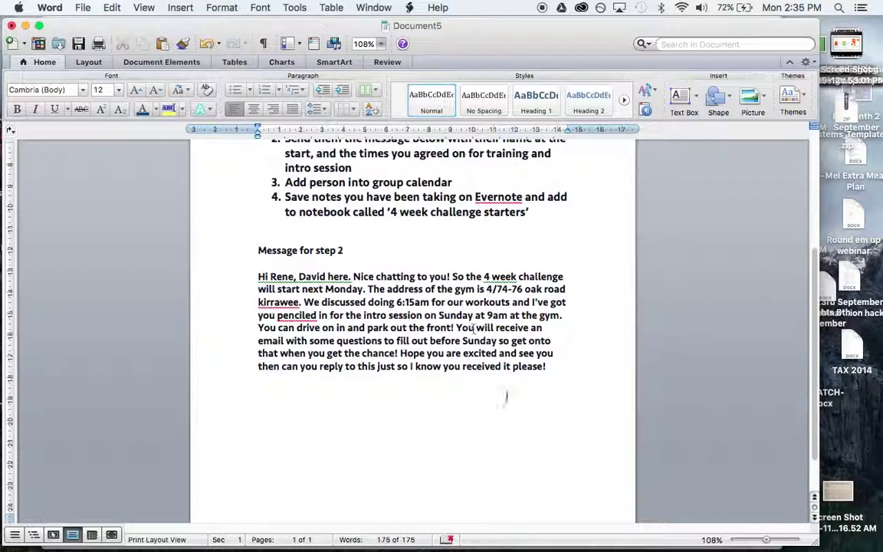
Review the remaining onboarding steps, highlighting step 3, "Add person into group calendar"
scroll(404, 244, up, 3)
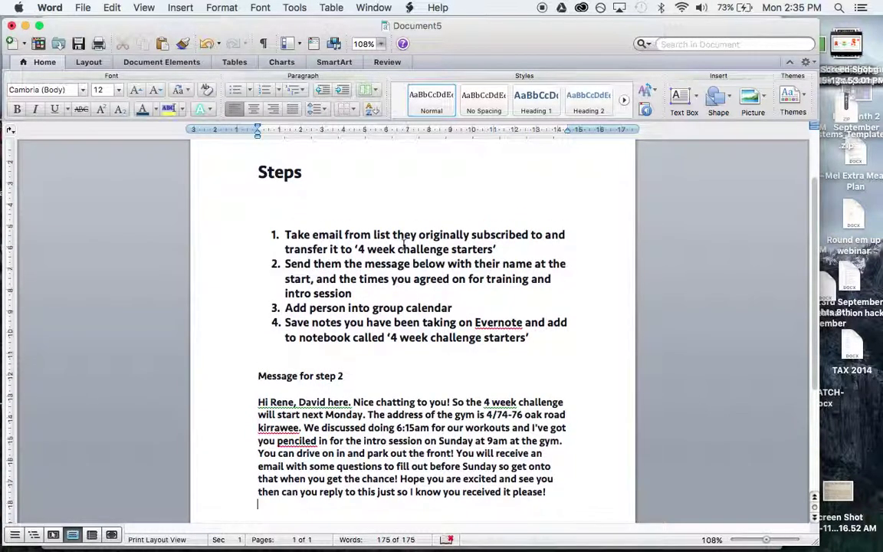
click(453, 307)
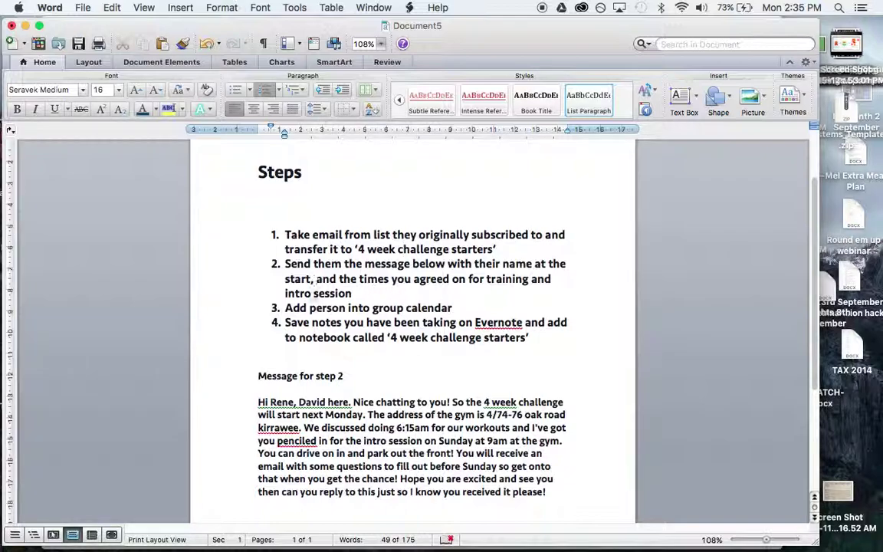
triple_click(315, 307)
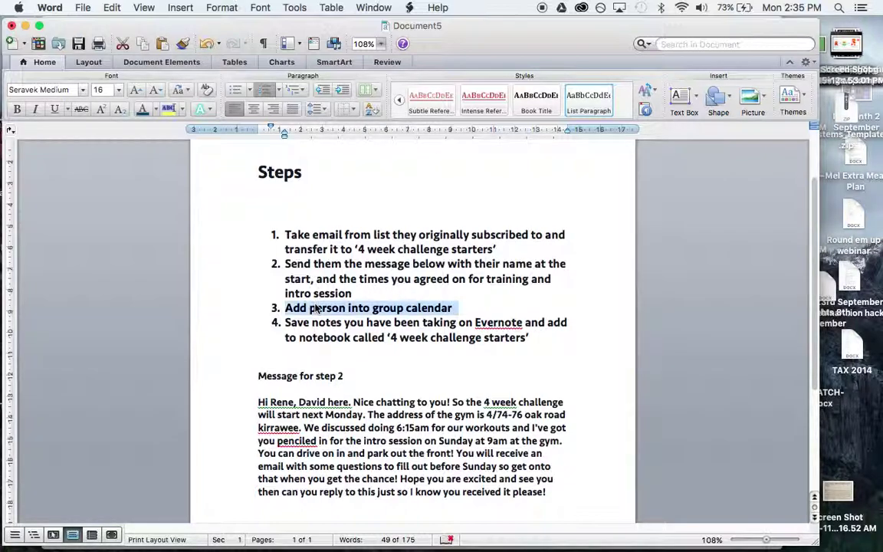
triple_click(315, 307)
click(481, 307)
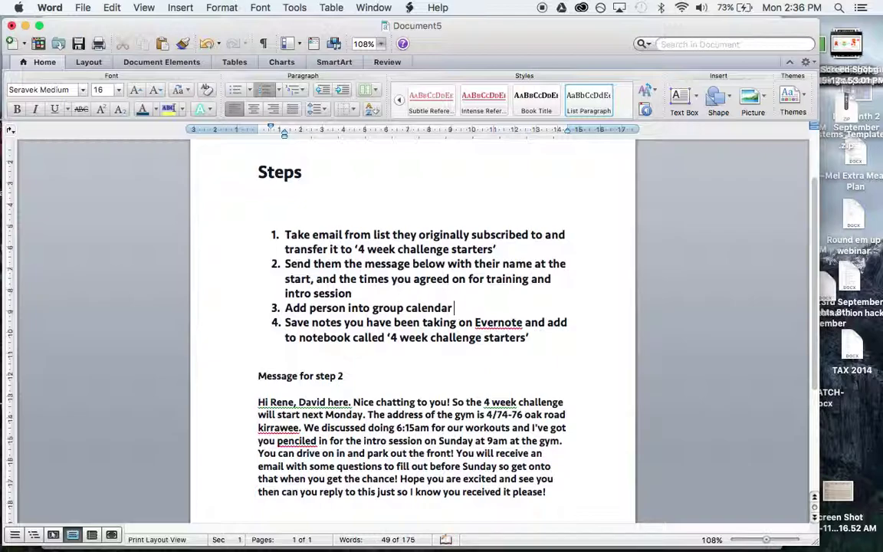
scroll(438, 287, down, 1)
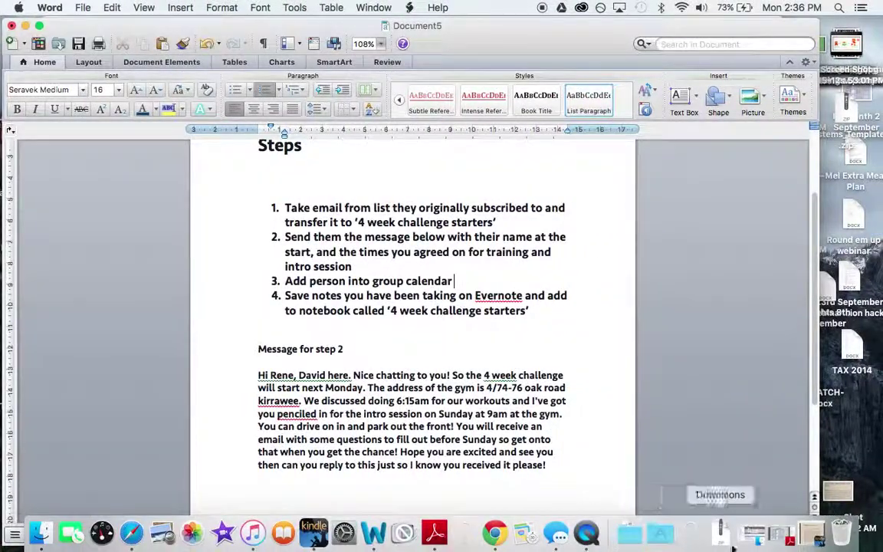
Switch to the Evernote test person note in Chrome, add a blank line above "At the end:", and highlight the intro session line
click(495, 537)
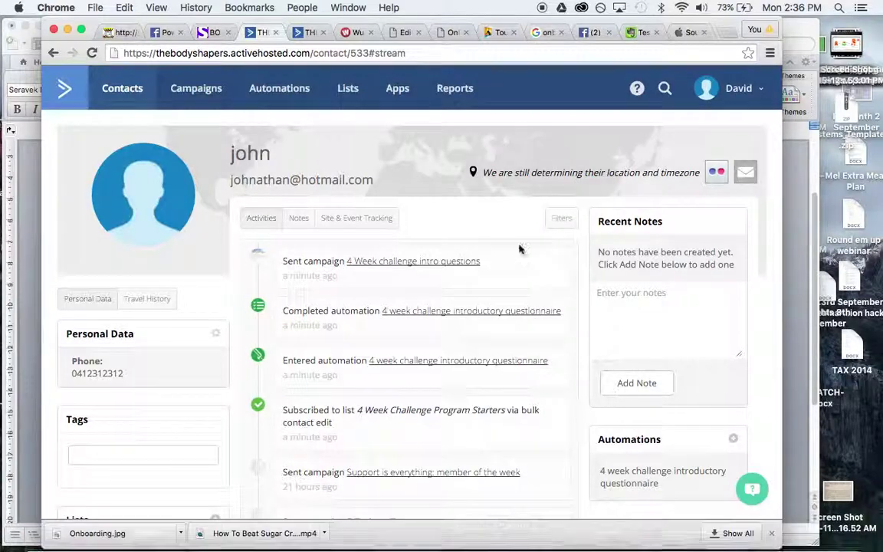
click(639, 31)
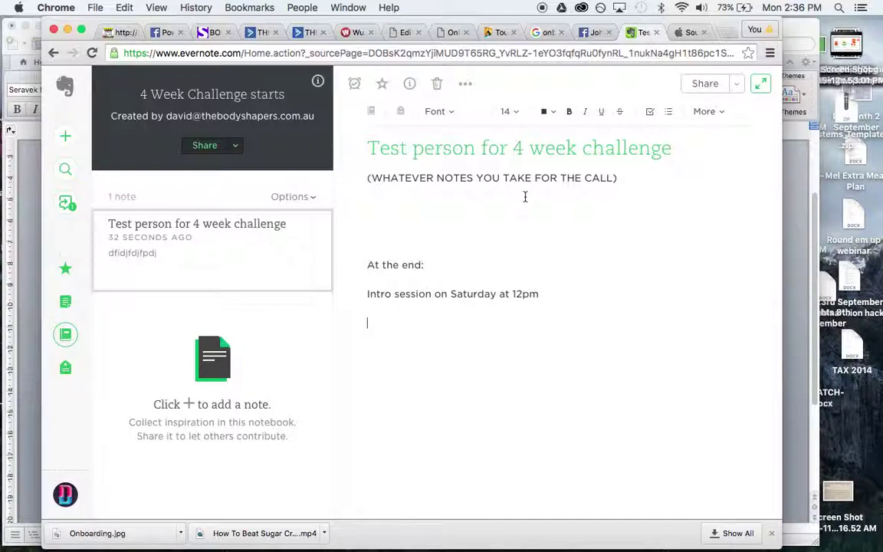
key(Return)
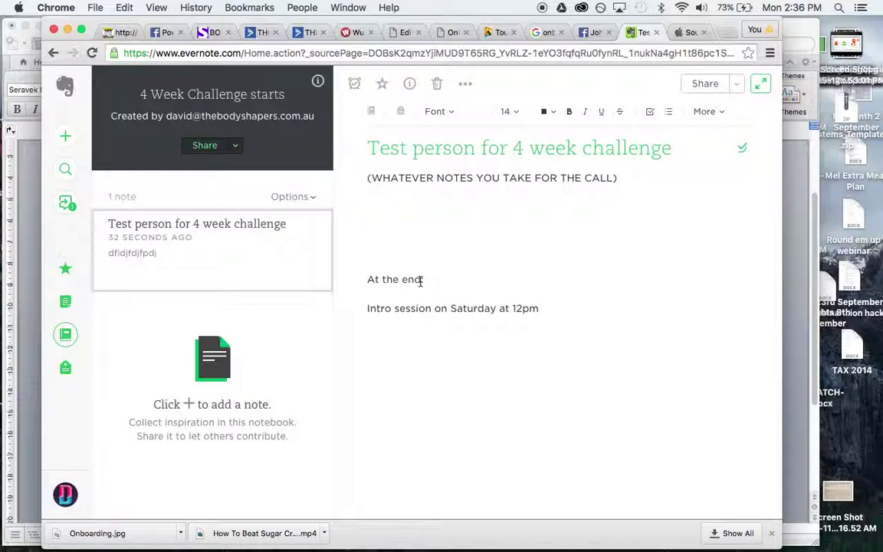
click(408, 253)
drag(552, 313, 355, 312)
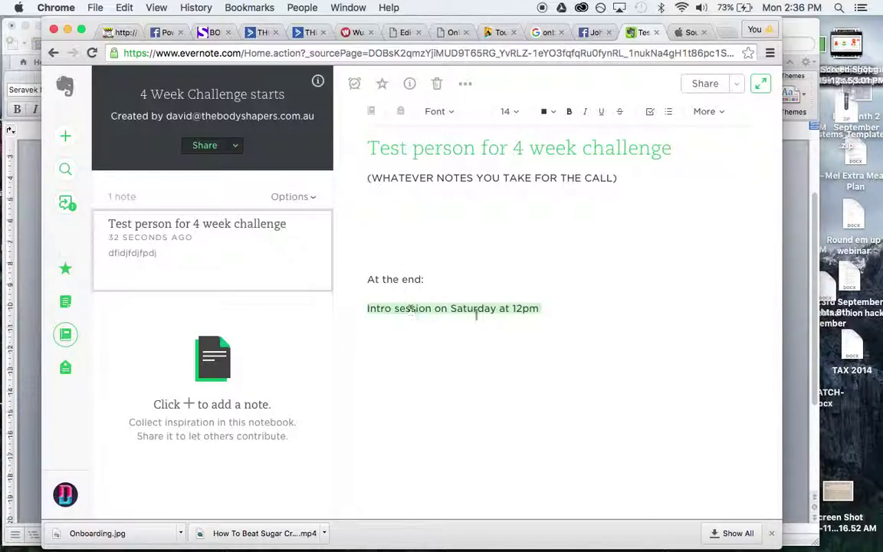
click(548, 351)
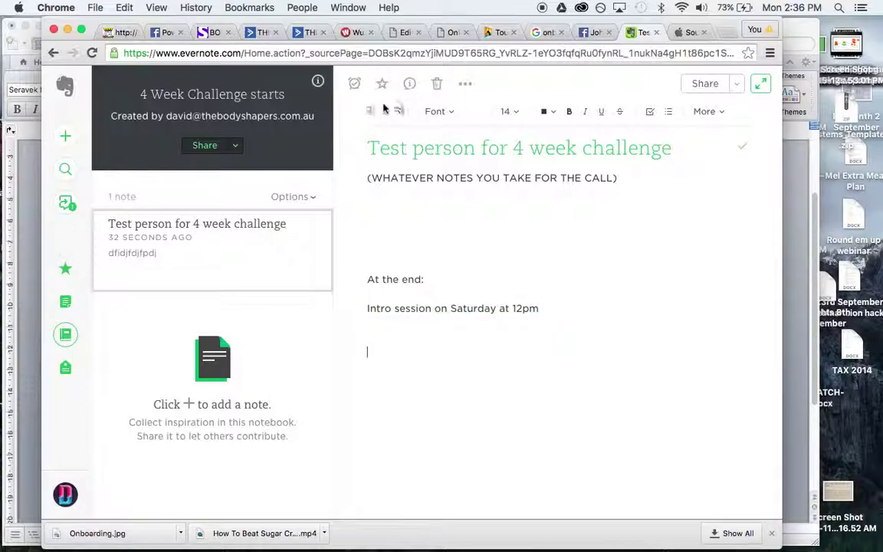
Assign the "Test person for 4 week challenge" note to the 4 Week Challenge starts notebook
click(417, 191)
click(373, 115)
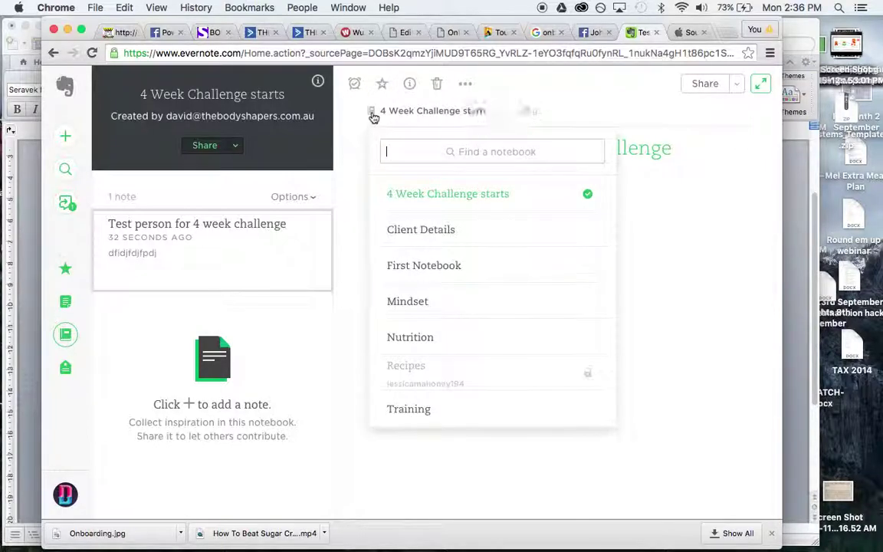
click(435, 196)
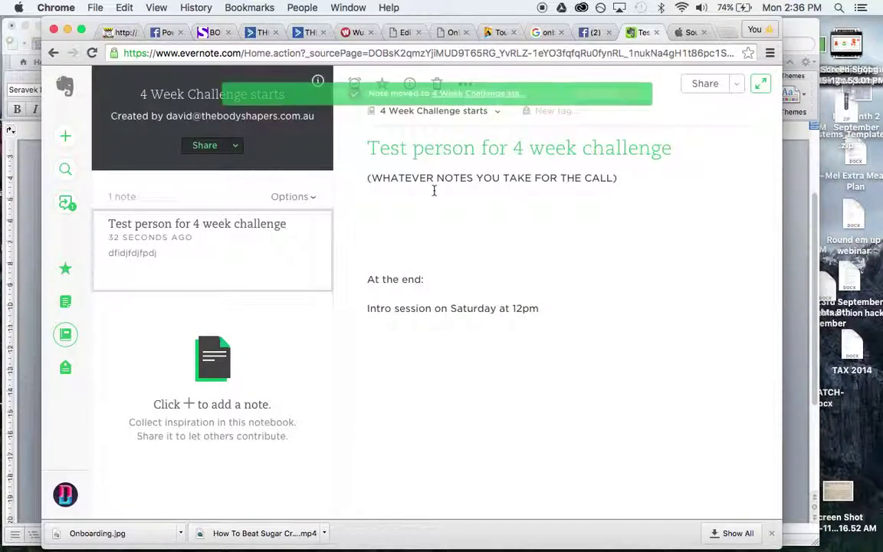
Move the test person note to First Notebook and return it to the 4 Week Challenge starts notebook
click(374, 113)
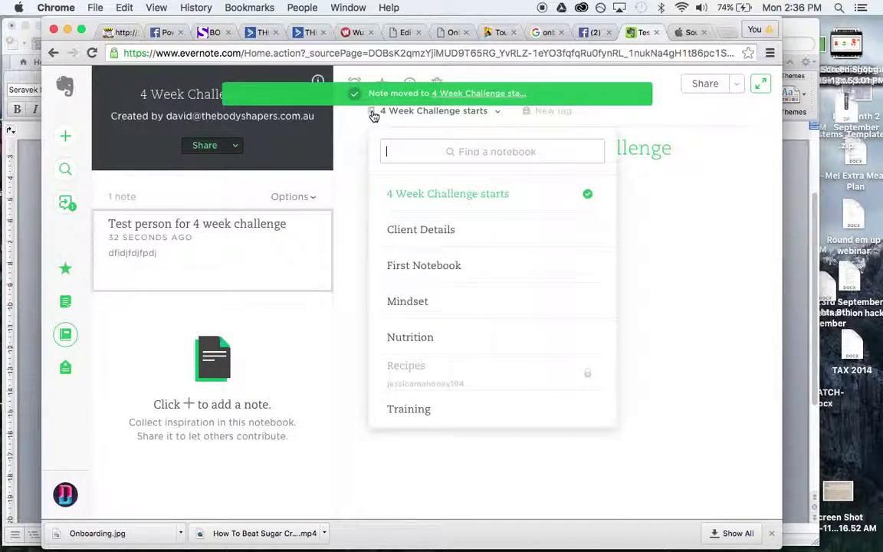
click(432, 260)
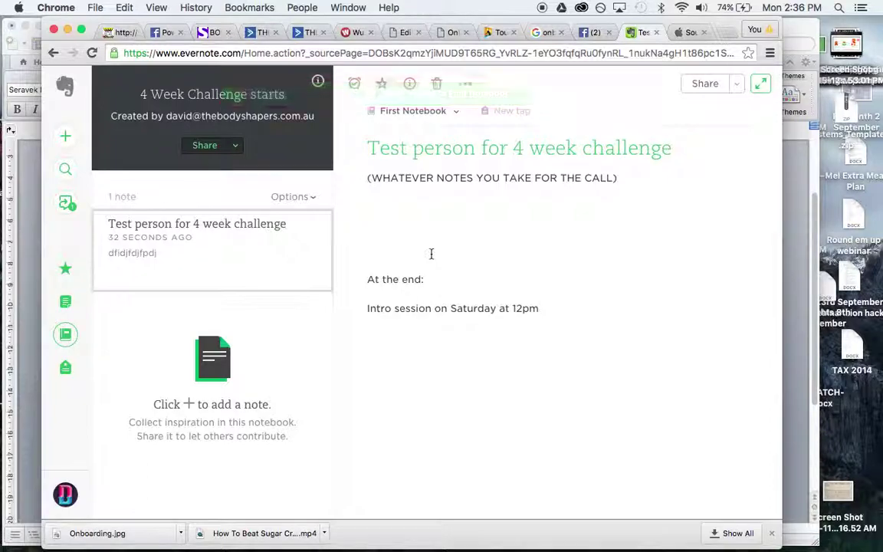
click(394, 113)
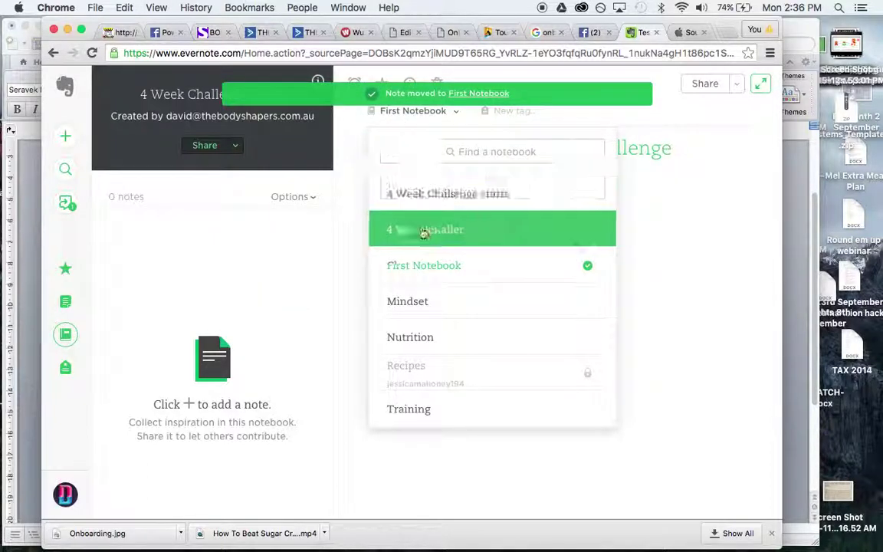
click(422, 214)
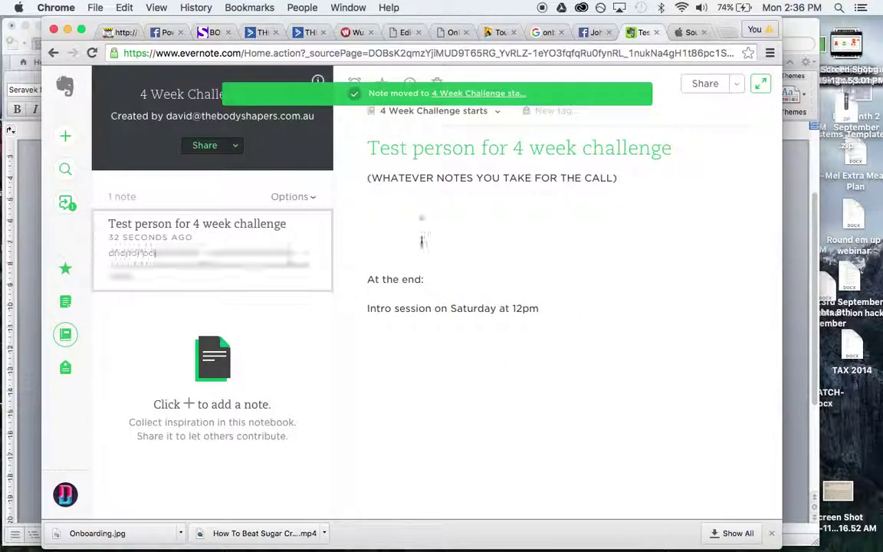
Check all notes, open the 4 Week Challenge starts notebook, and highlight the note's intro session line before clearing the selection
click(66, 302)
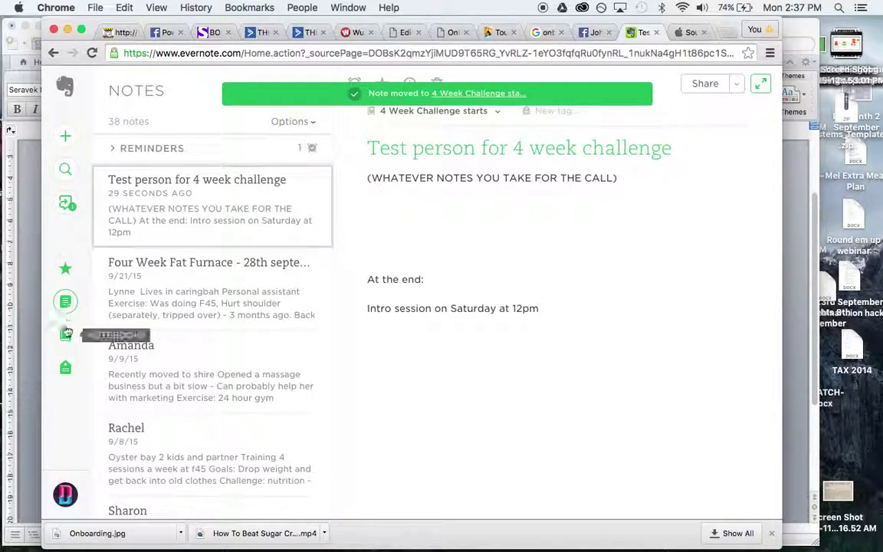
click(65, 333)
click(182, 175)
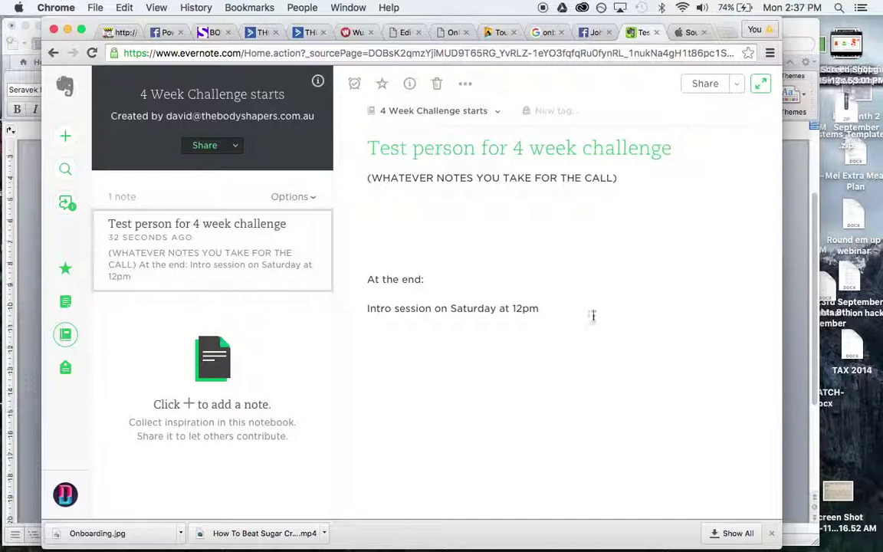
drag(601, 319, 419, 286)
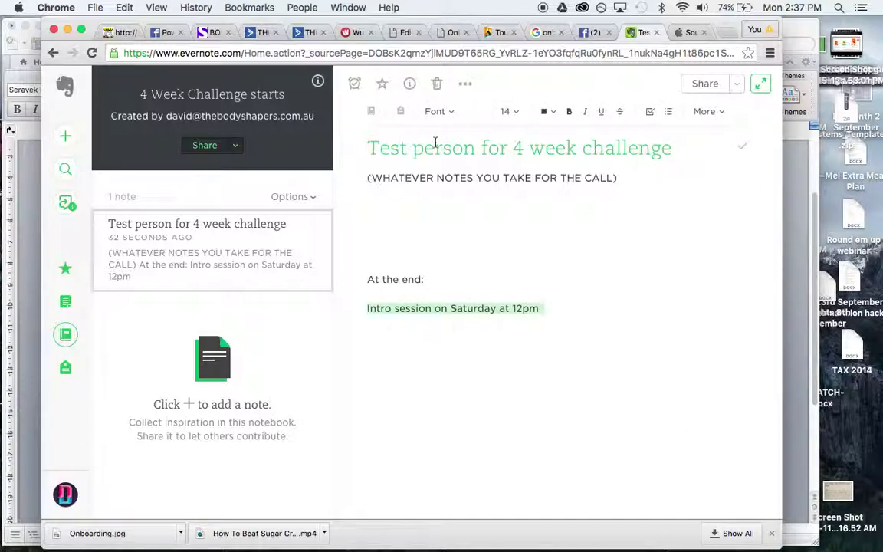
click(496, 280)
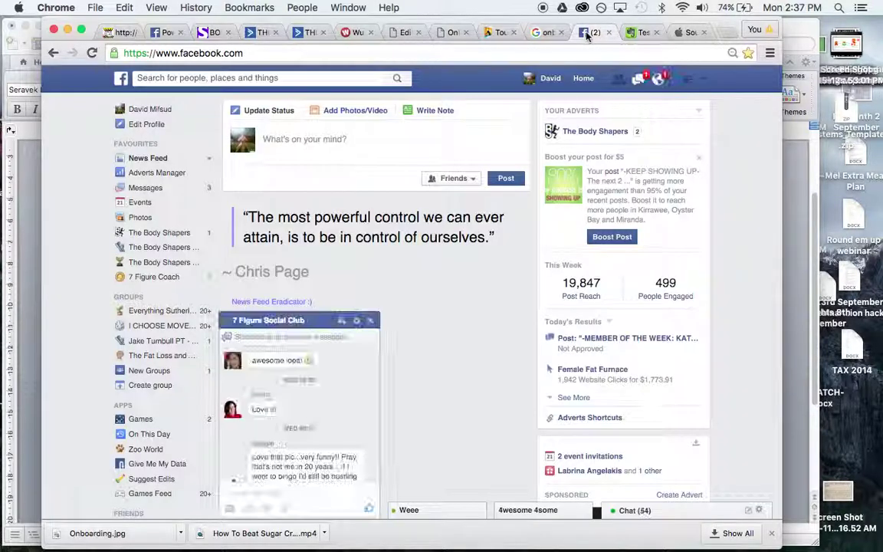
Switch to the Facebook news feed in Chrome
click(592, 32)
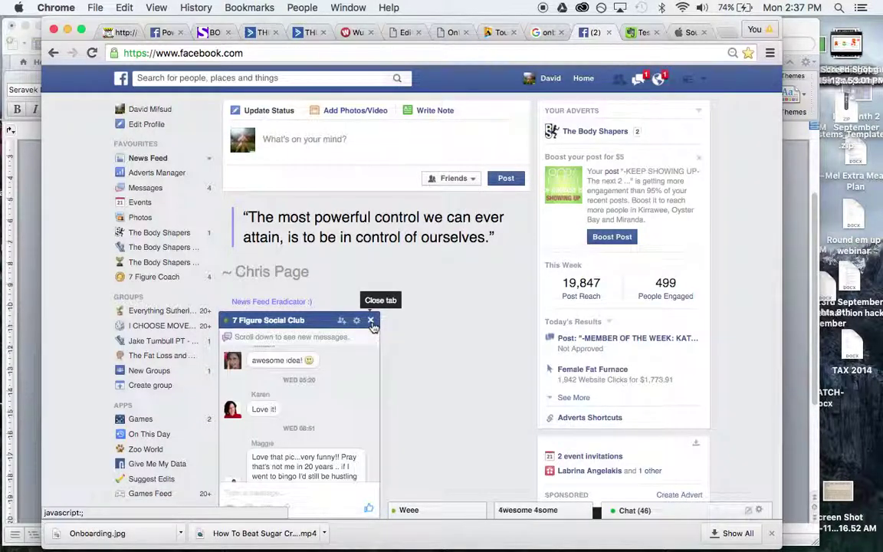